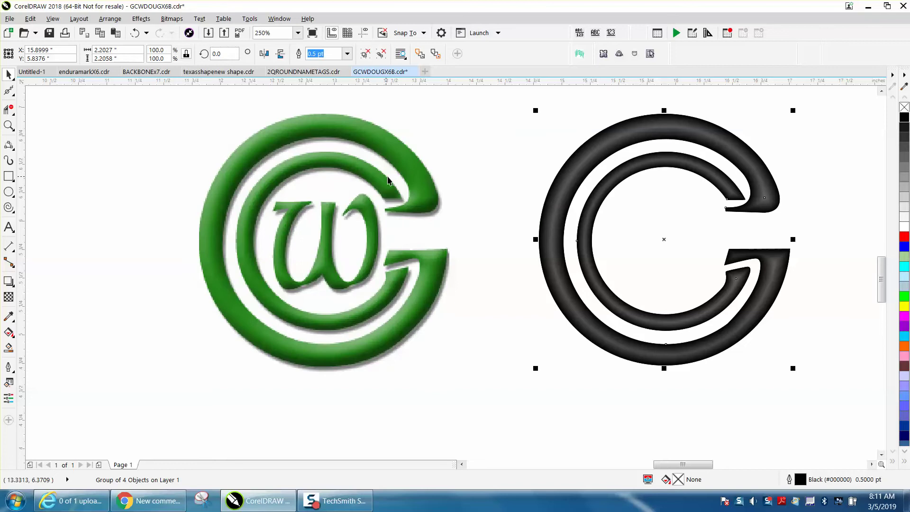
Step: Trace the green w's upper-left serif and the outer edge of its left stroke down to the bottom corner with 3-point curve segments
click(374, 97)
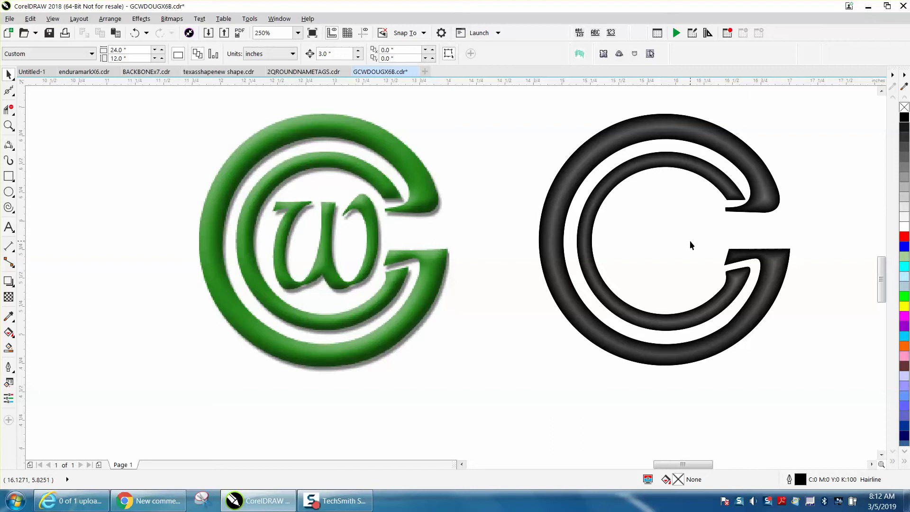
click(9, 125)
drag(261, 225, 481, 357)
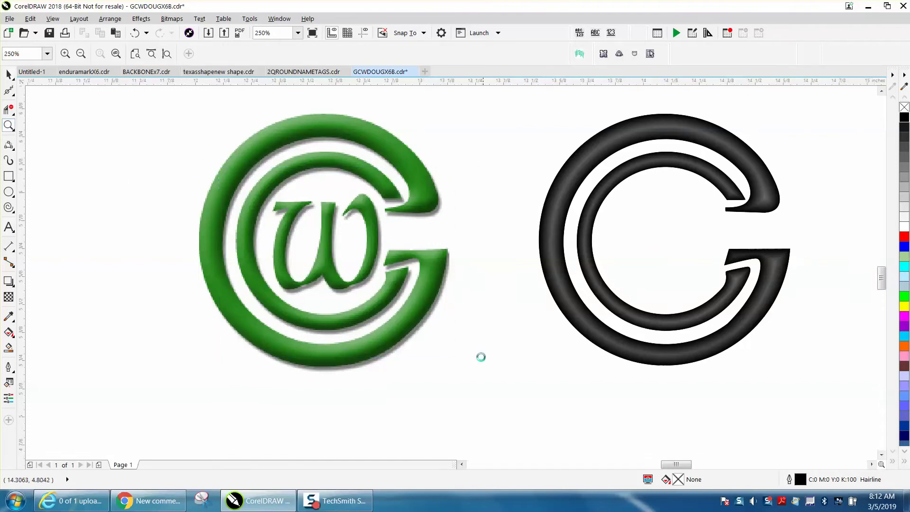
click(14, 146)
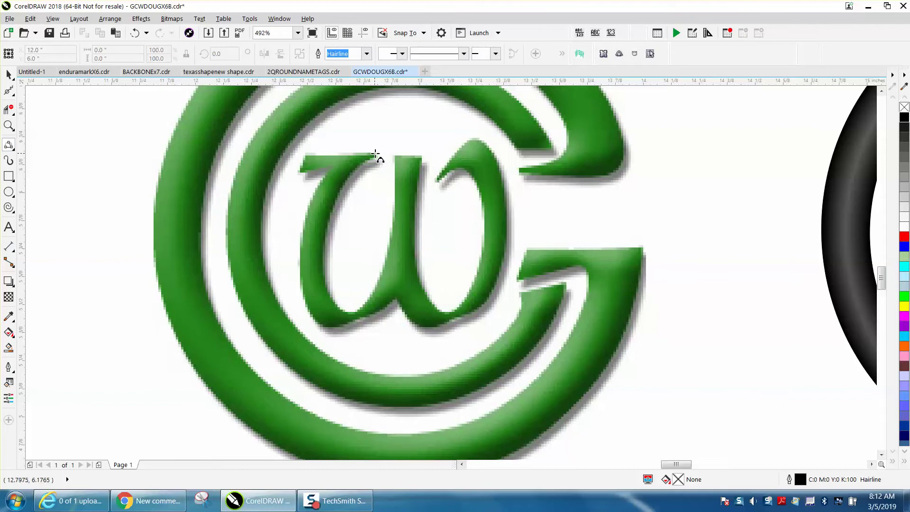
drag(376, 153, 305, 155)
click(135, 33)
mouse_move(374, 156)
mouse_down()
mouse_move(306, 155)
mouse_move(300, 171)
mouse_move(334, 167)
mouse_move(325, 328)
mouse_move(306, 310)
mouse_move(301, 252)
mouse_up()
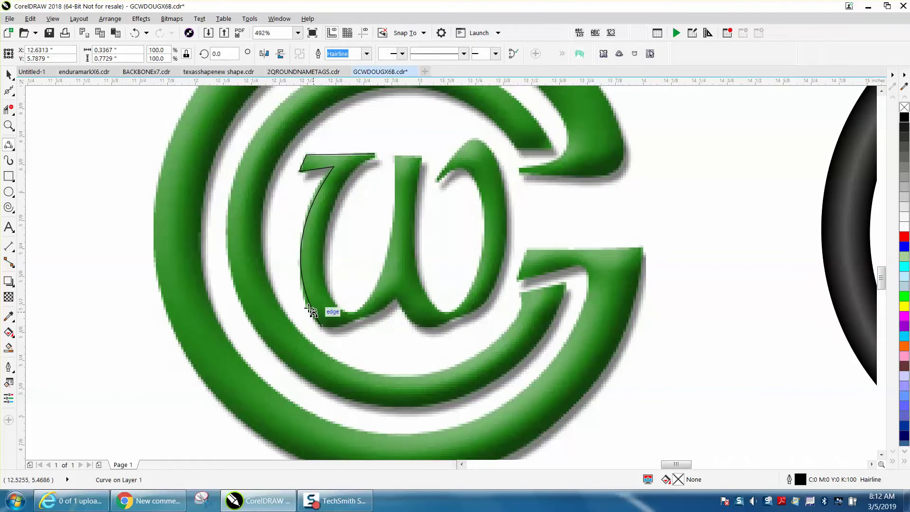
Step: Continue the outline from the w's bottom-left corner along the underside of the left bowl to the middle notch
click(8, 126)
mouse_move(251, 153)
mouse_down()
mouse_move(407, 296)
mouse_move(602, 392)
mouse_up()
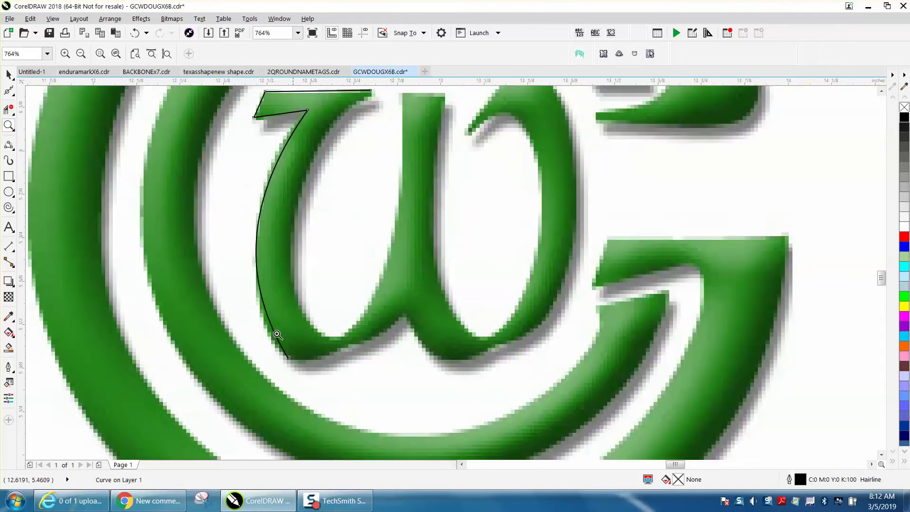
click(8, 145)
click(288, 358)
drag(405, 317, 365, 347)
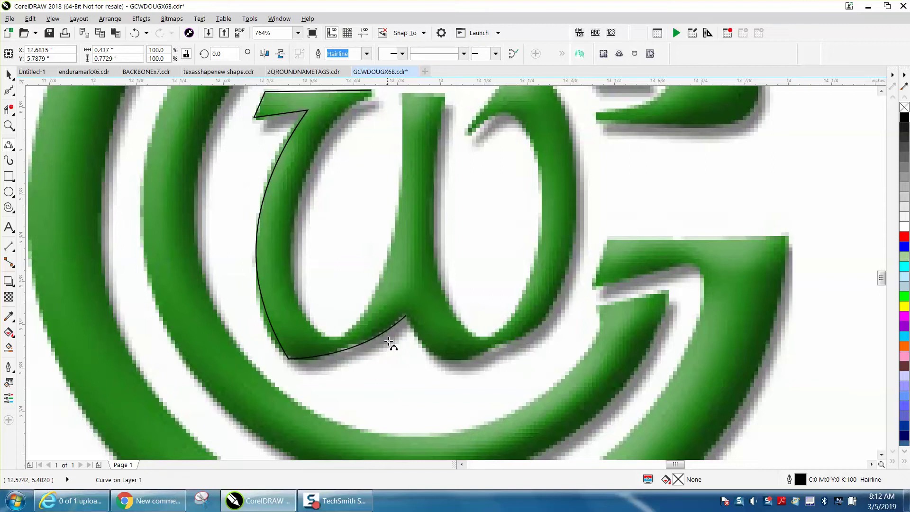
click(405, 318)
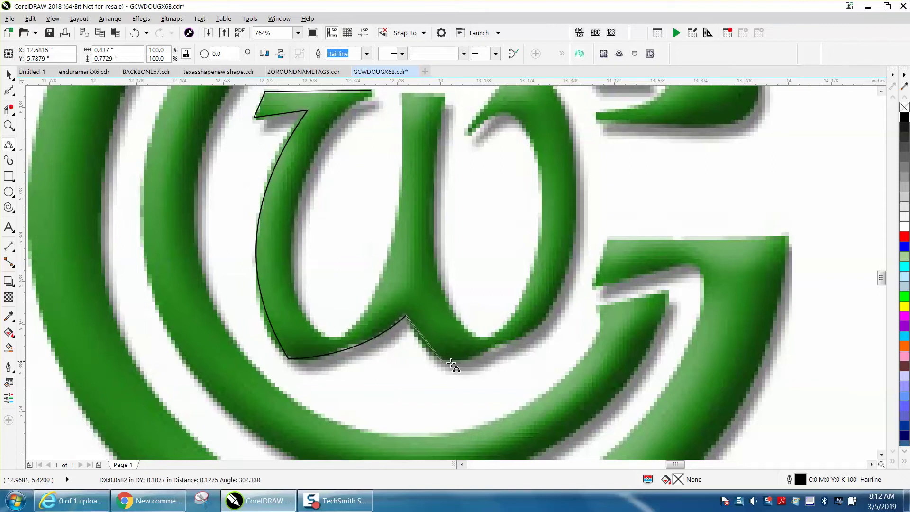
Step: Trace the underside of the w's right bowl and the outer edge of its right stroke
drag(494, 356, 444, 361)
click(495, 354)
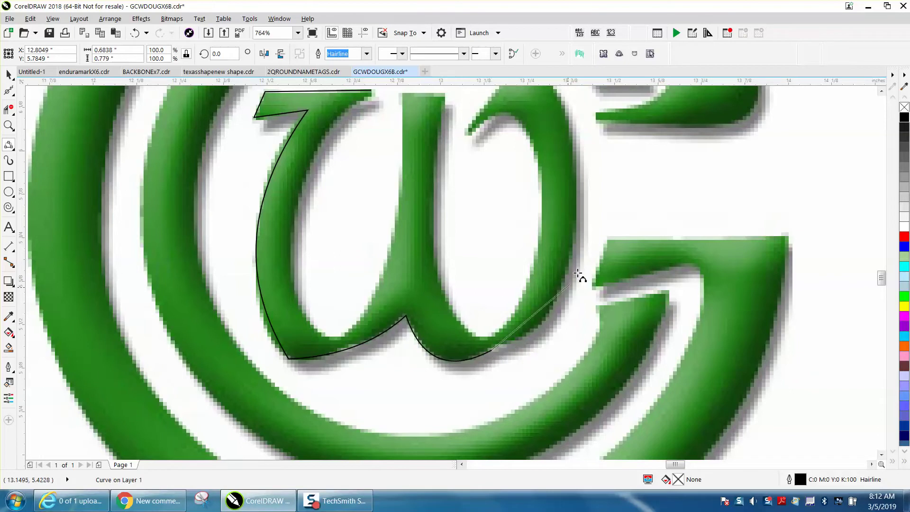
drag(573, 119, 559, 294)
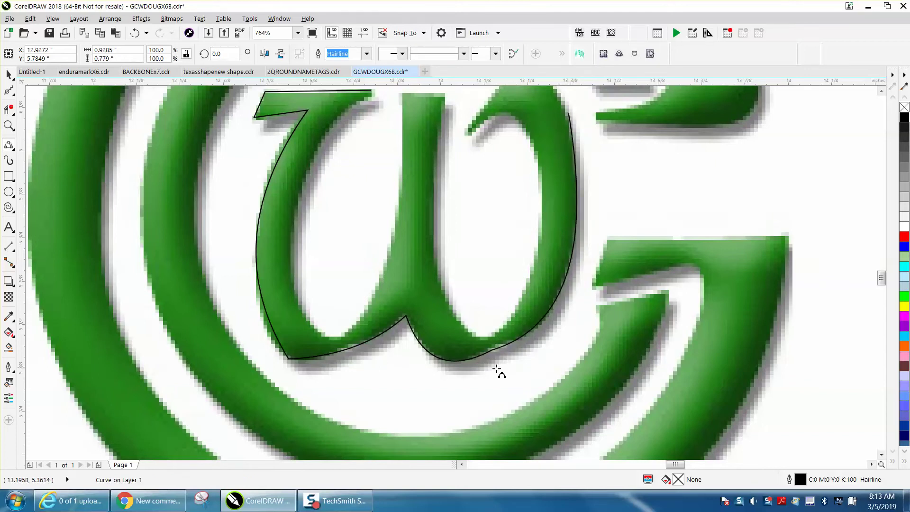
Step: Extend the outline from the right stroke's outer edge to the rounded peak of the w
scroll(497, 362, down, 2)
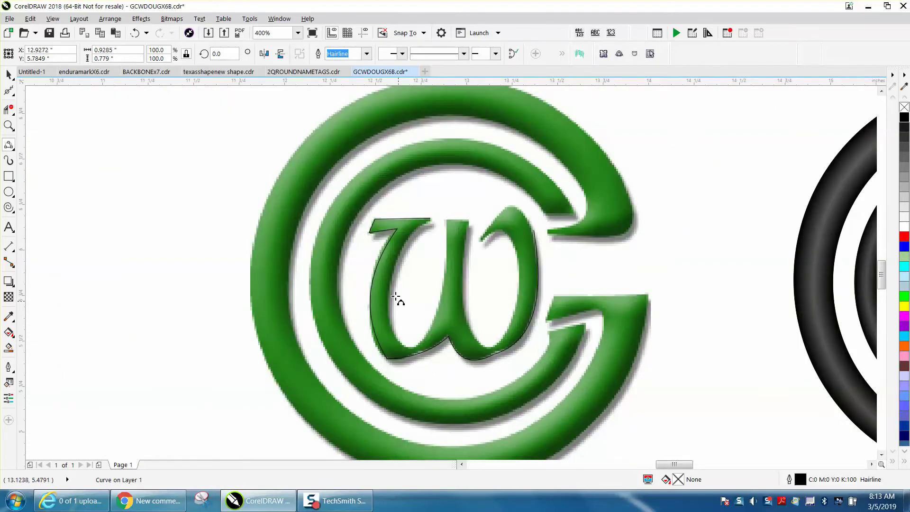
click(9, 125)
drag(362, 162, 651, 315)
click(9, 145)
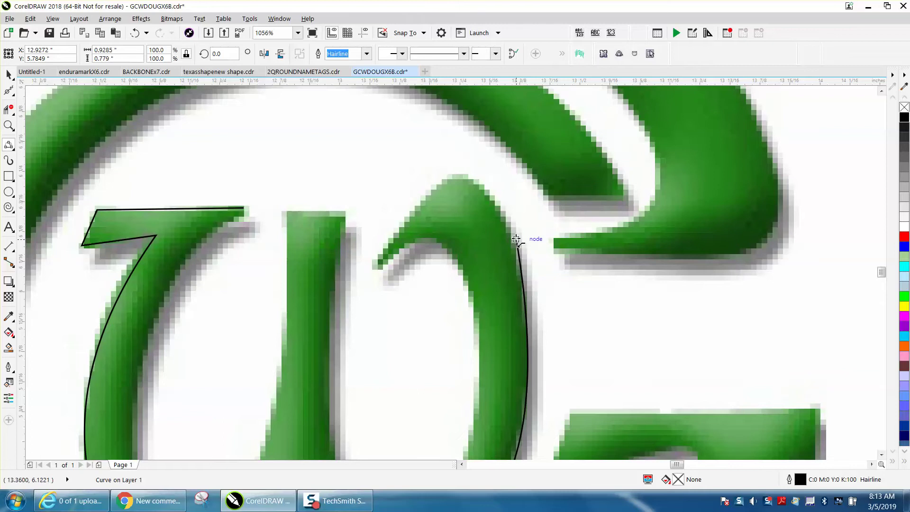
click(514, 238)
drag(455, 169, 492, 196)
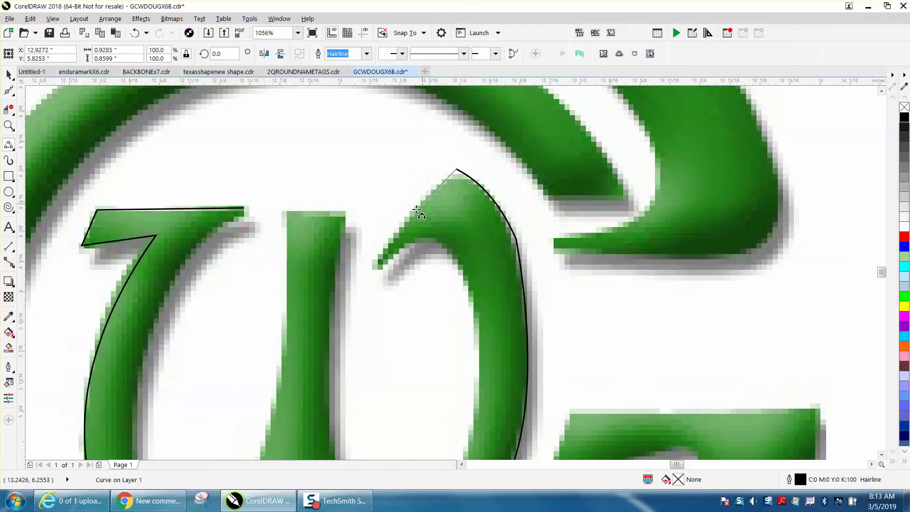
Step: Trace the right stroke's slanted tip, its short end and the curved underside of the hook
click(372, 265)
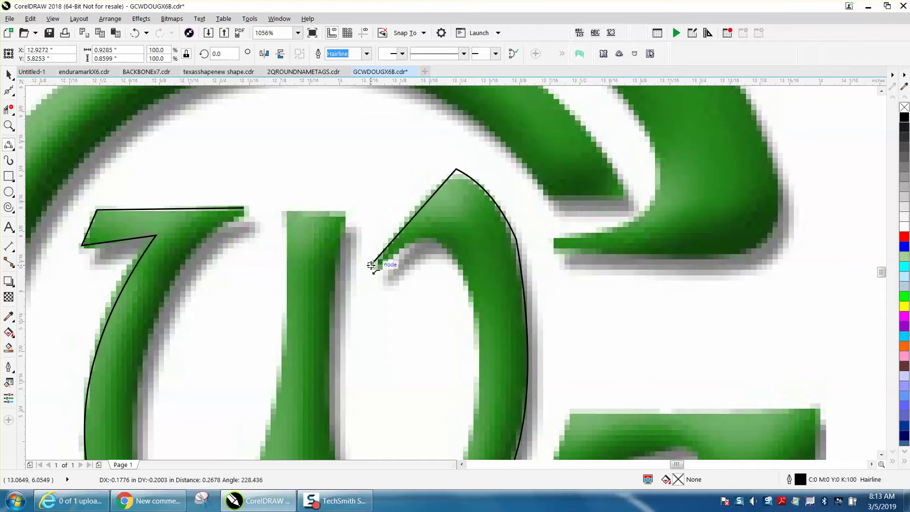
click(373, 266)
click(377, 272)
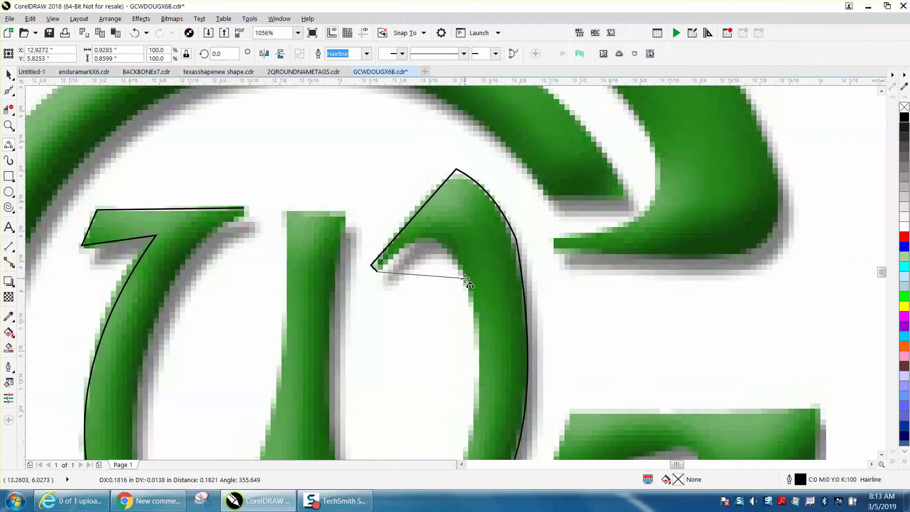
drag(466, 279, 433, 235)
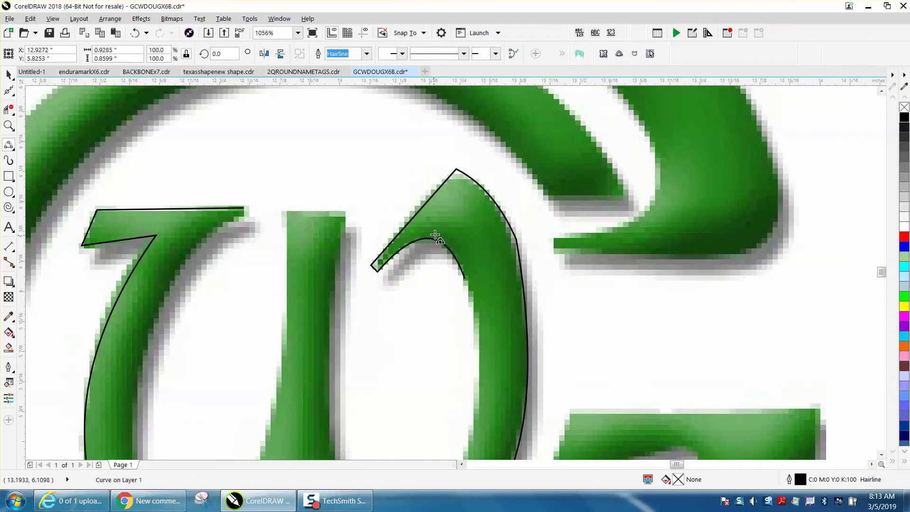
Step: Trace the inside of the w's right bowl down to its base and up the right edge of the middle stem
scroll(436, 231, down, 3)
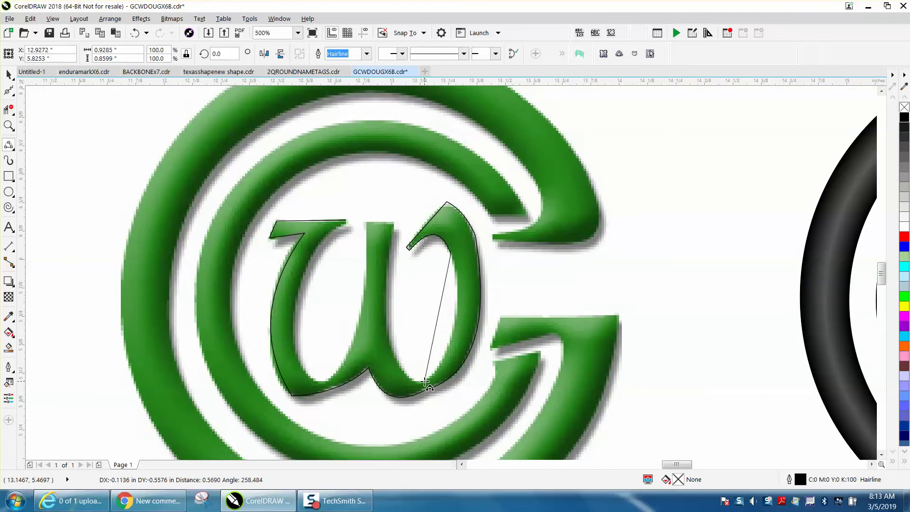
drag(425, 379, 456, 326)
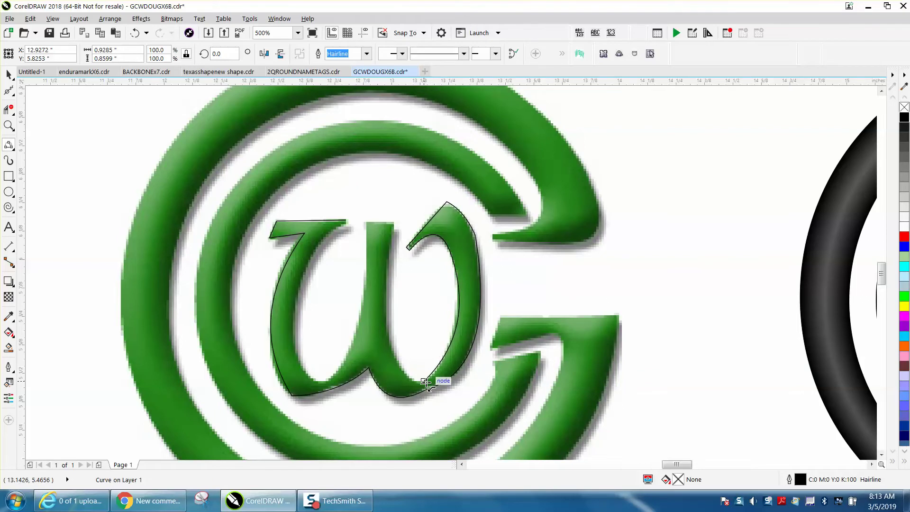
drag(395, 235, 429, 388)
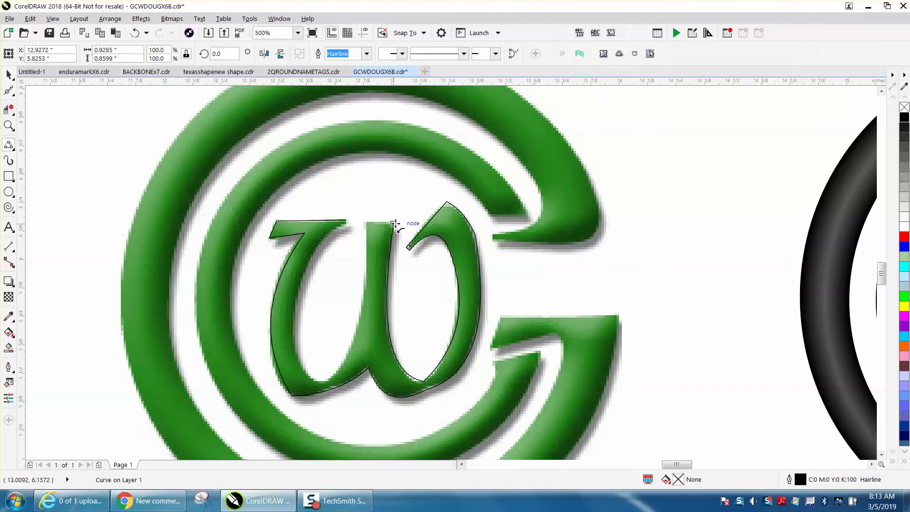
Step: Trace the middle stem's top and left edge and the left stroke's inner edge, closing the w outline
drag(394, 223, 333, 376)
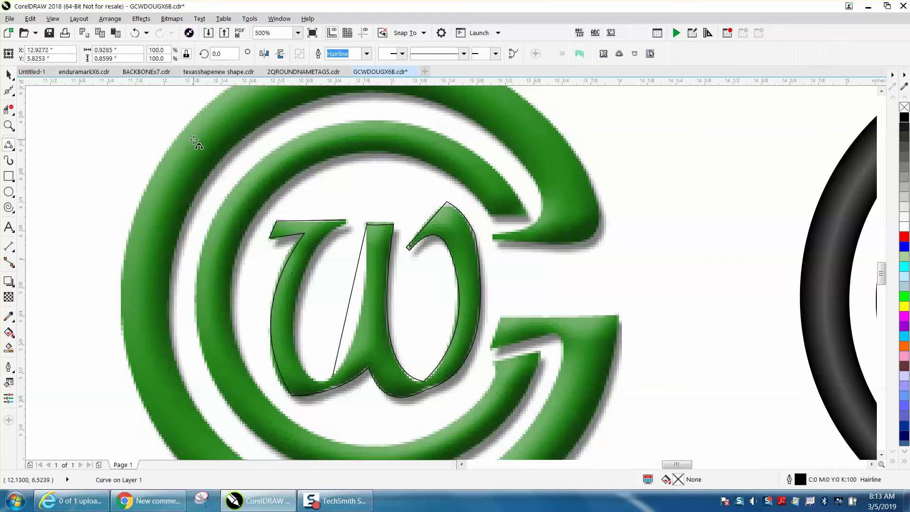
click(135, 33)
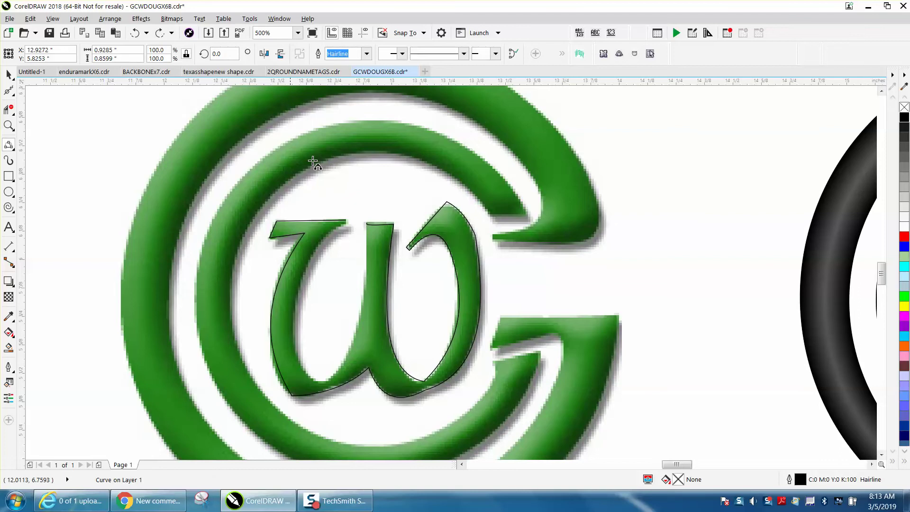
drag(370, 228, 358, 334)
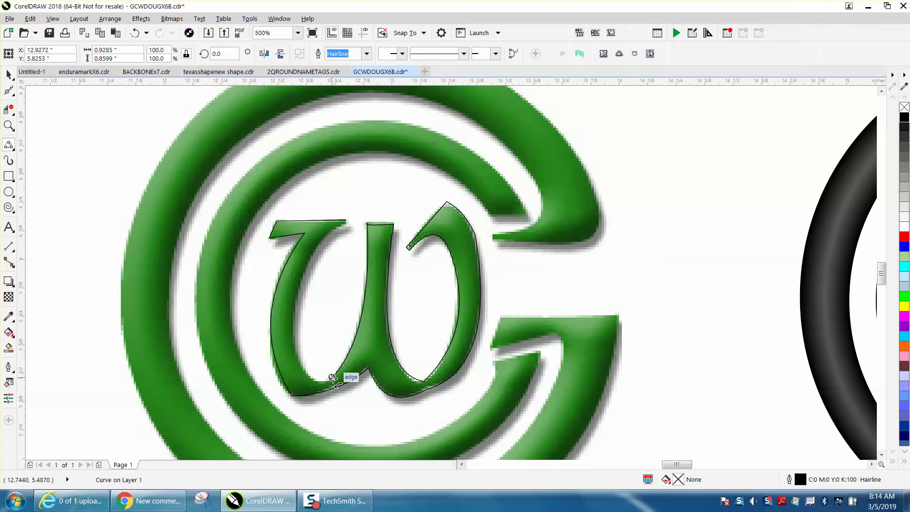
drag(332, 379, 310, 269)
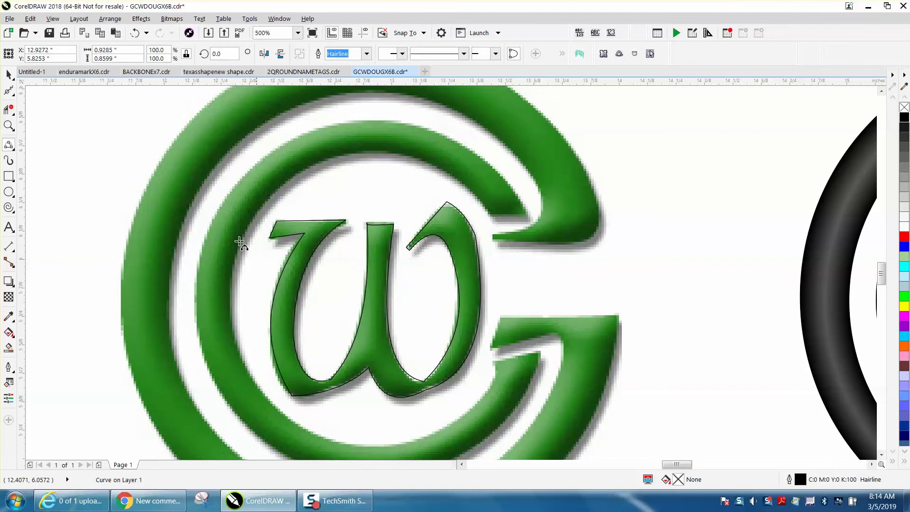
click(9, 74)
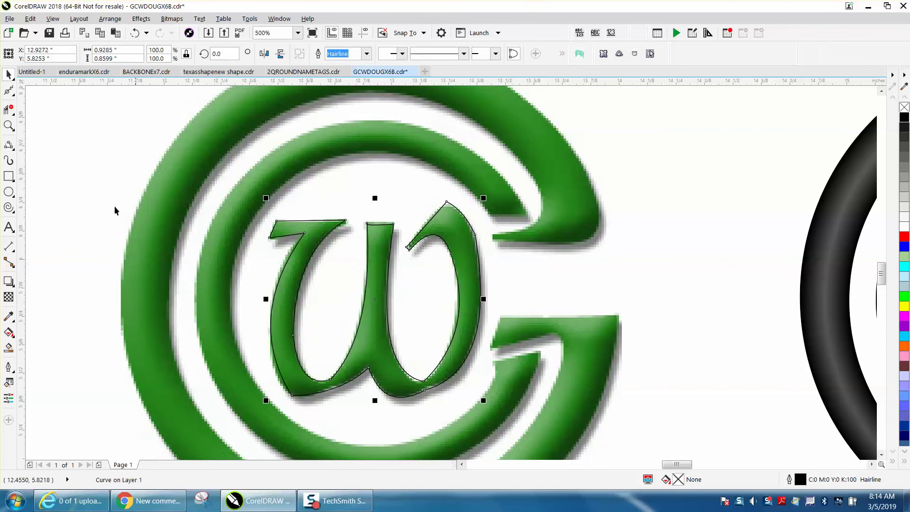
Step: Reshape the underside of the w's left bowl by adjusting the curve handles between the bottom-left corner and the middle notch
click(9, 125)
drag(268, 326, 511, 437)
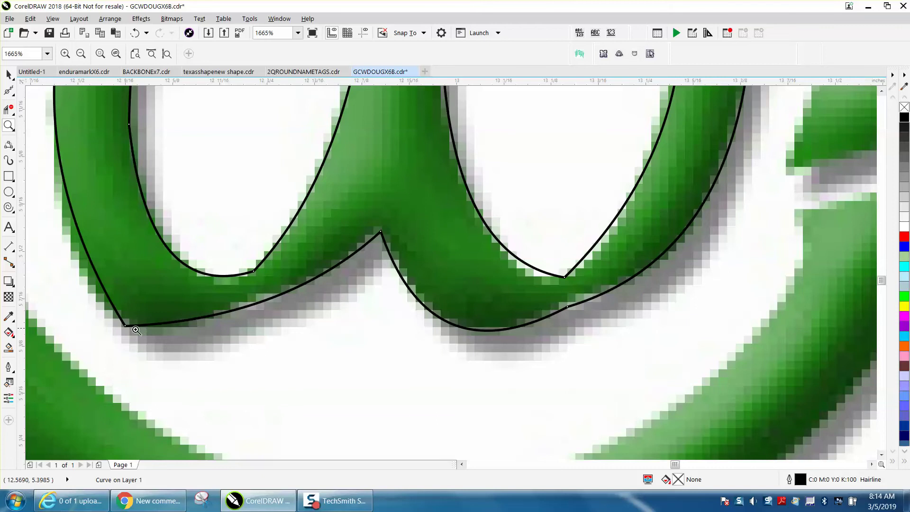
click(14, 98)
click(46, 91)
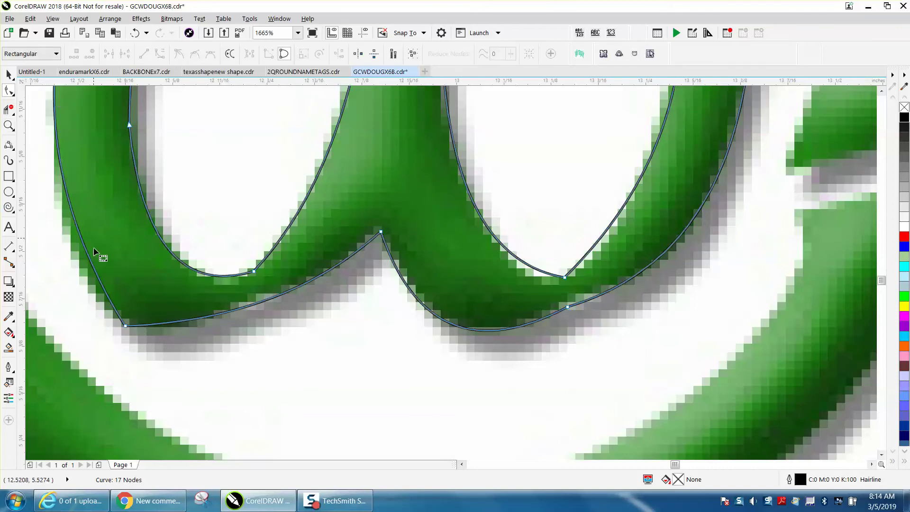
right_click(126, 328)
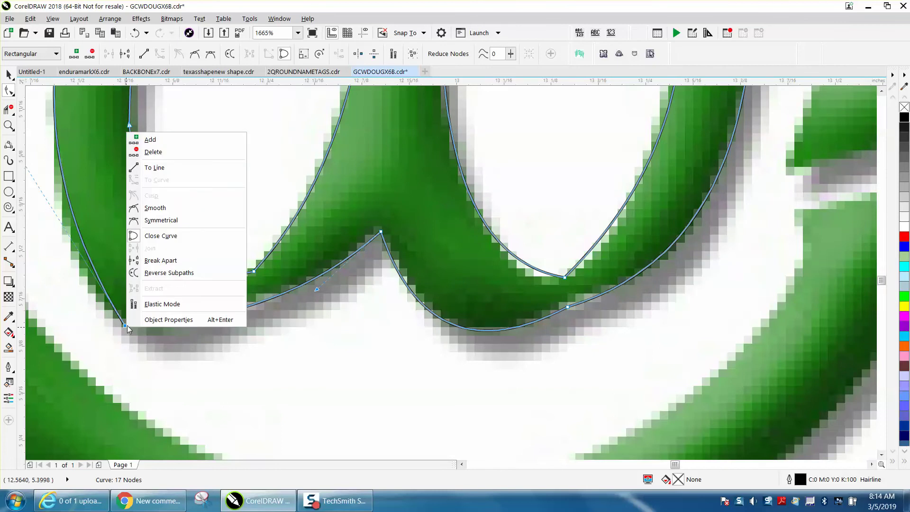
click(255, 378)
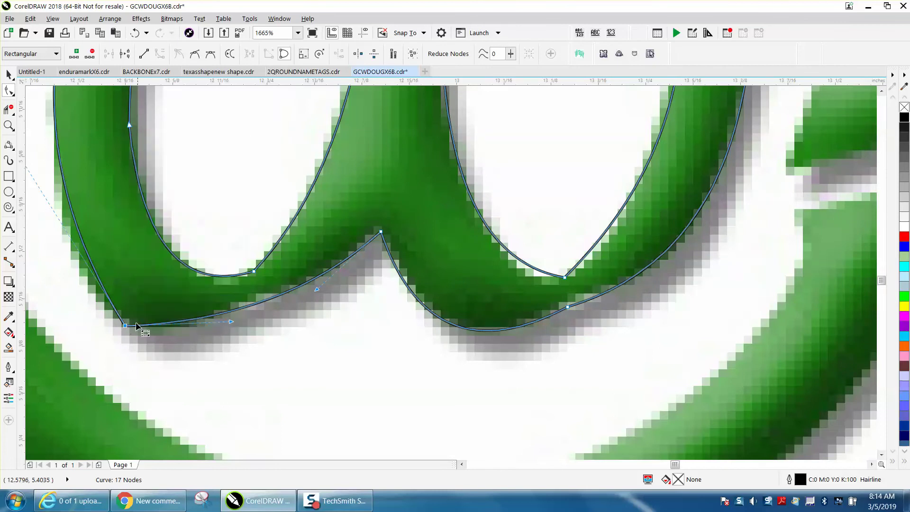
right_click(127, 328)
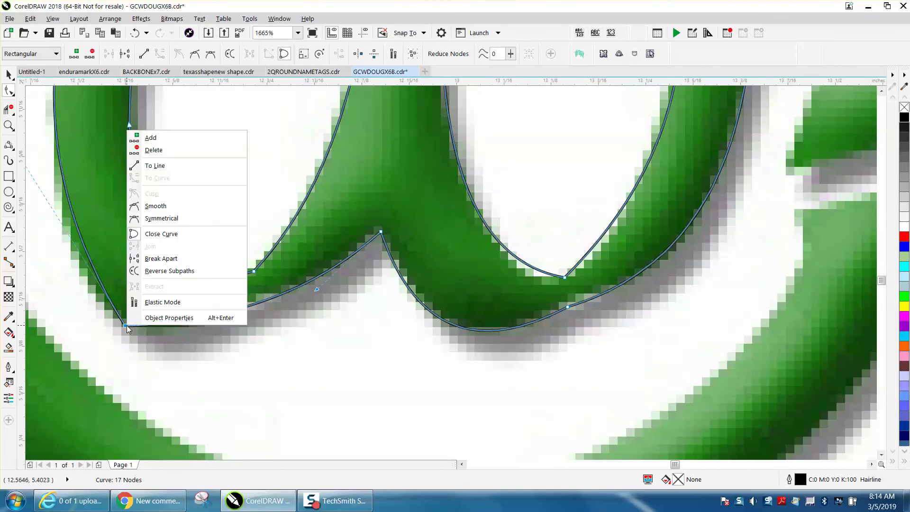
click(146, 344)
drag(231, 321, 231, 326)
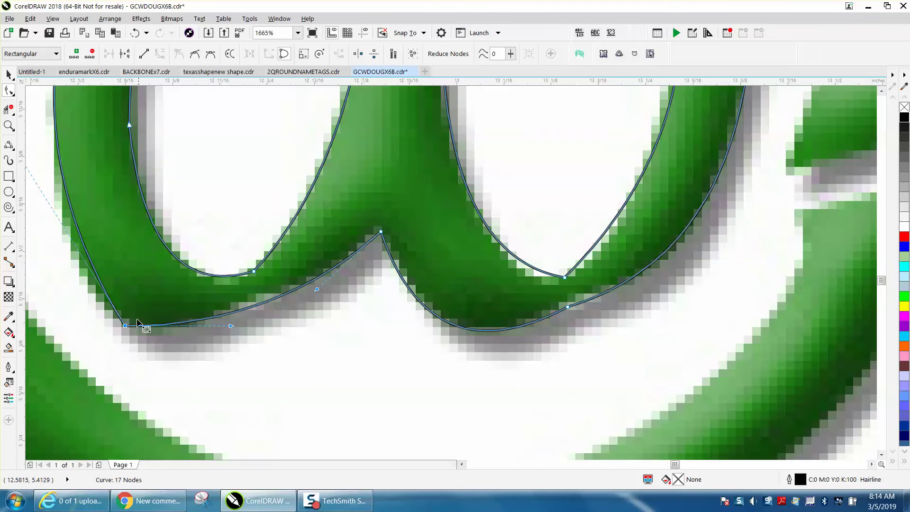
drag(317, 290, 306, 288)
Step: Adjust the node handles on the lower outer left edge and on the inside of the right bowl to follow the green w
scroll(113, 296, down, 2)
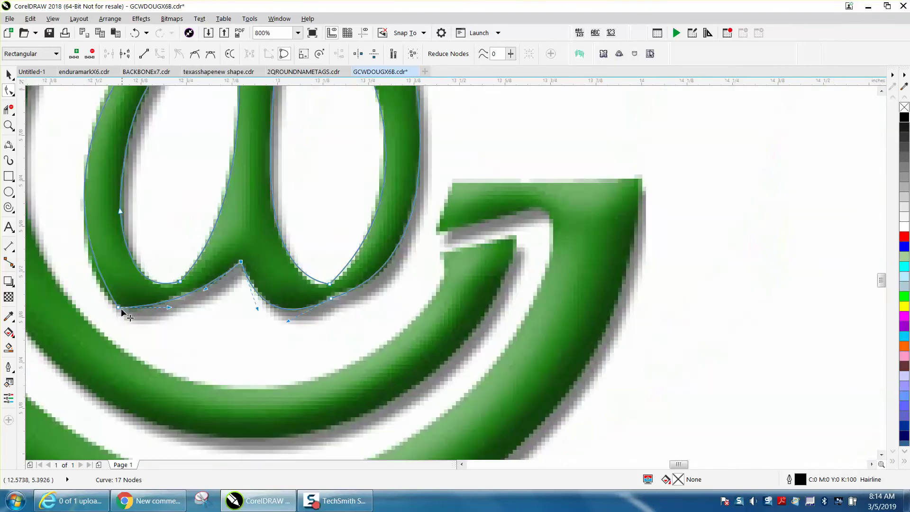
click(118, 307)
drag(67, 229, 68, 271)
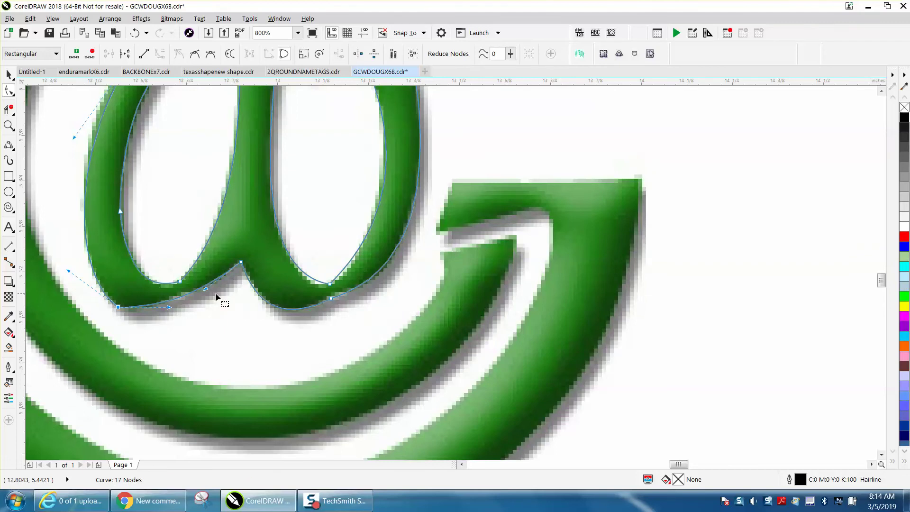
click(330, 284)
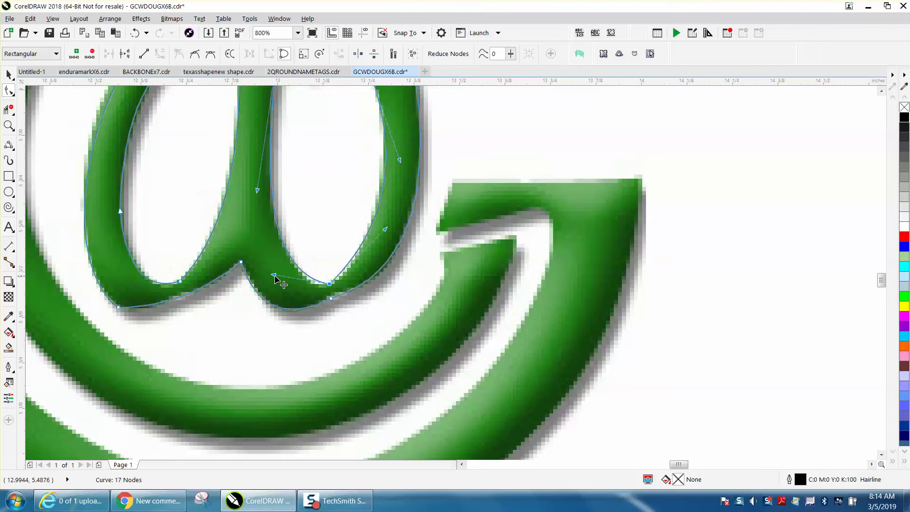
drag(273, 274, 273, 283)
Step: Delete the outline node on the underside of the w's right bowl
click(8, 126)
drag(273, 230, 419, 334)
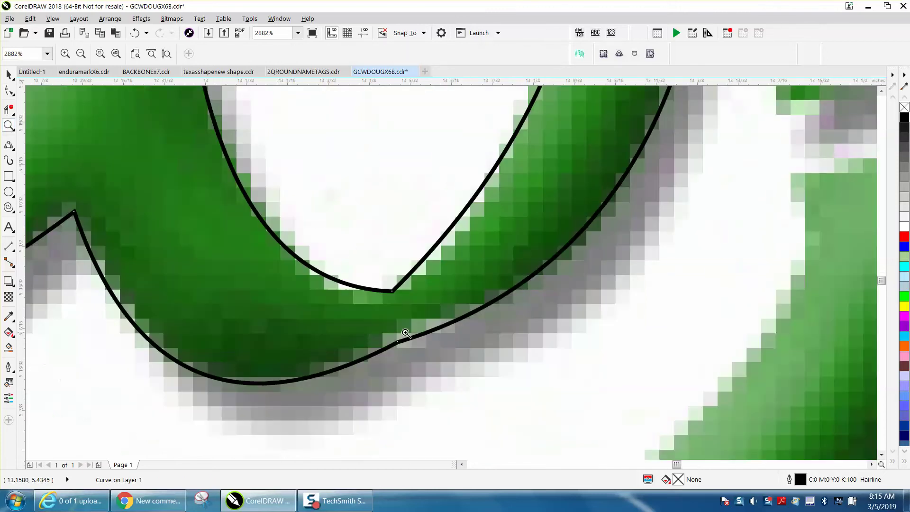
click(9, 90)
click(398, 342)
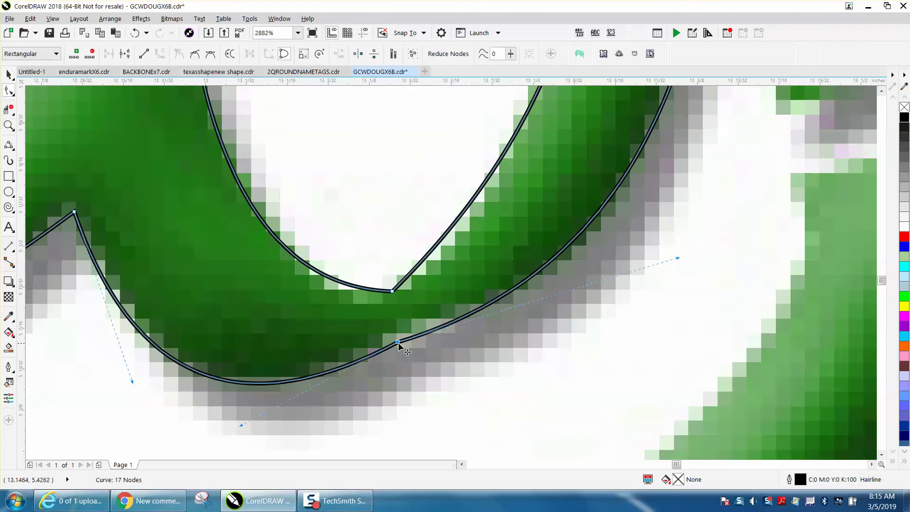
key(Delete)
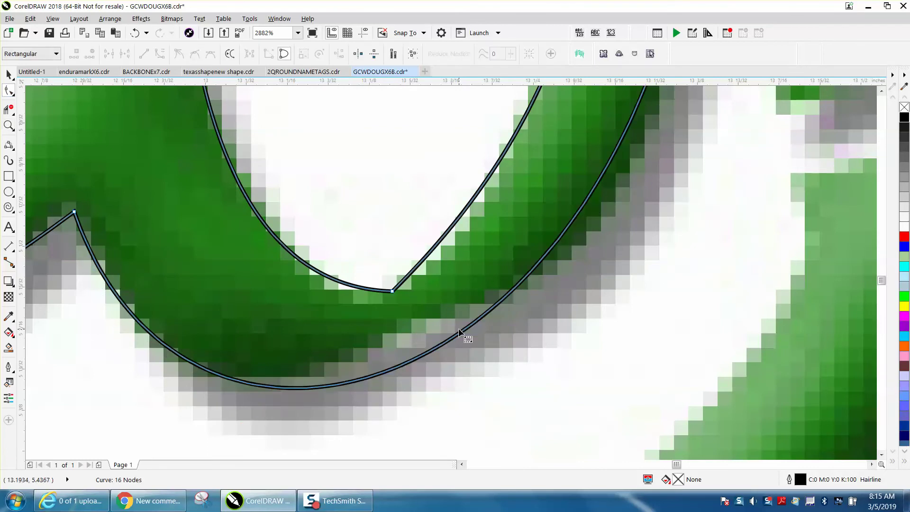
Step: Undo the node deletion on the underside of the w's right bowl and adjust the handles there to follow the green edge
click(136, 33)
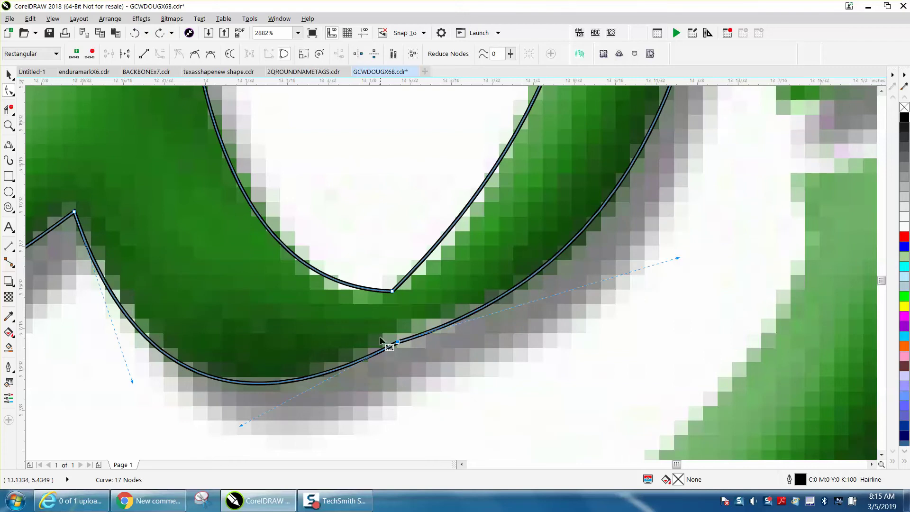
drag(241, 425, 224, 409)
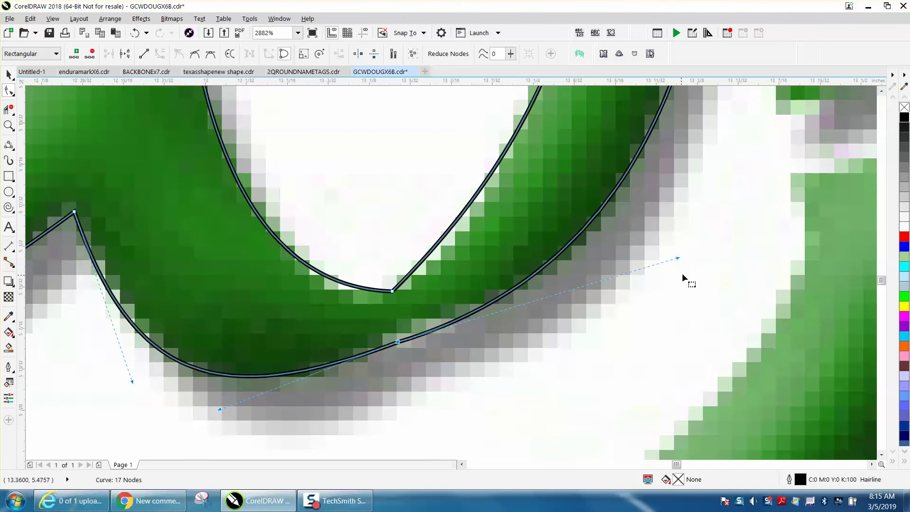
drag(678, 259, 673, 246)
Step: Round the inside of the w's right bowl by adjusting both curve handles of its bottom node
click(392, 291)
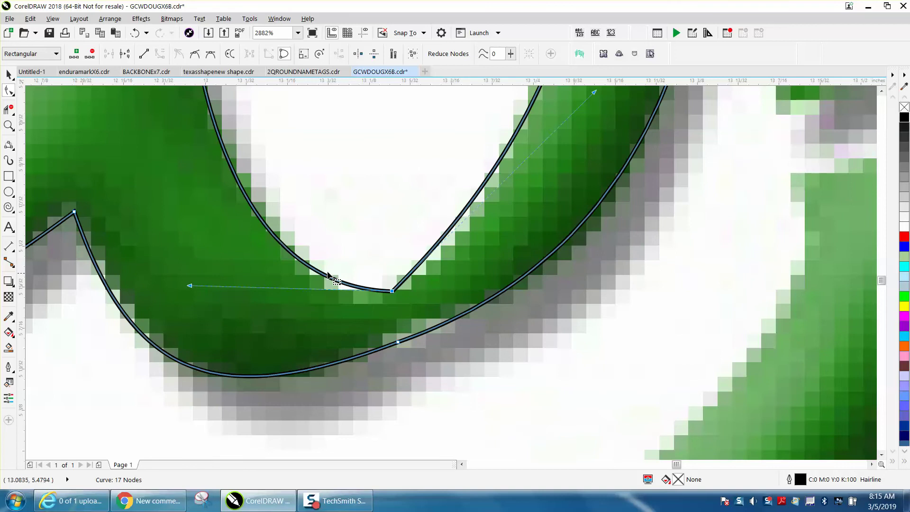
scroll(353, 281, down, 1)
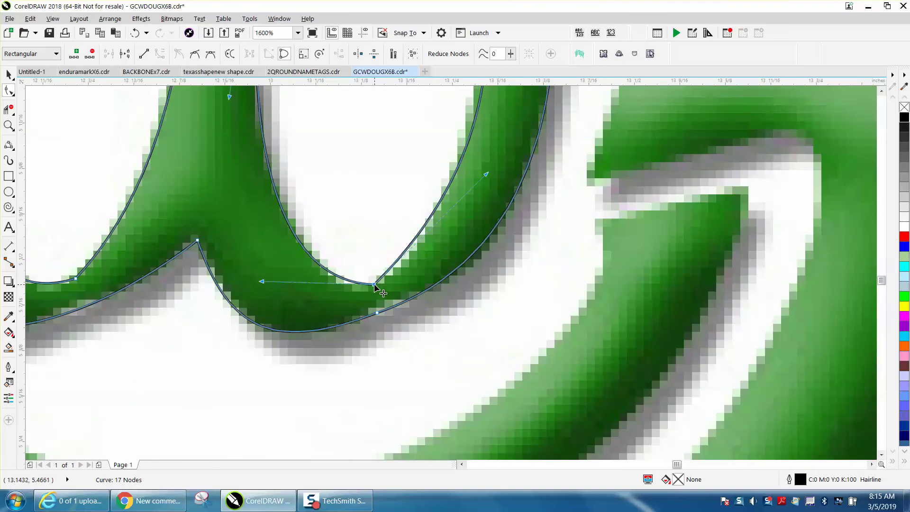
drag(486, 175, 450, 257)
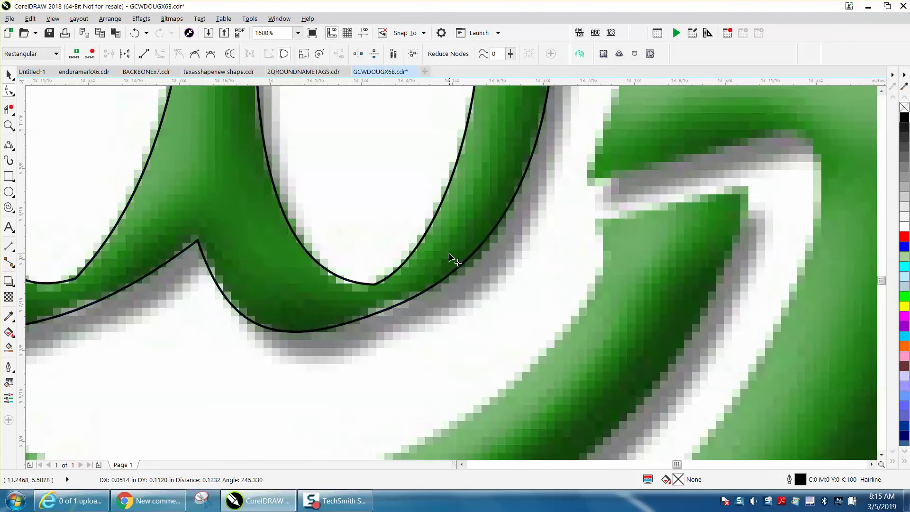
drag(258, 286, 277, 306)
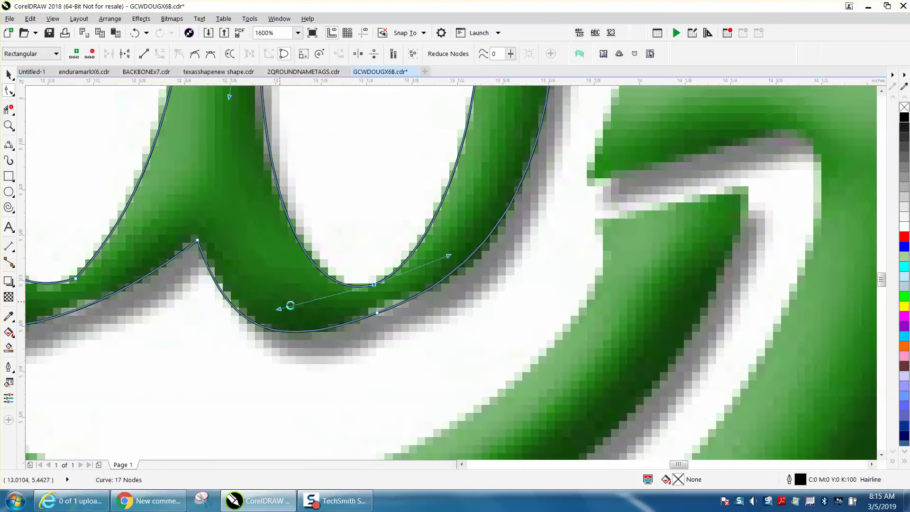
Step: Adjust the curve handle at the left serif's inner corner and move the middle stem's two top nodes slightly upward
scroll(402, 306, down, 1)
scroll(403, 303, down, 1)
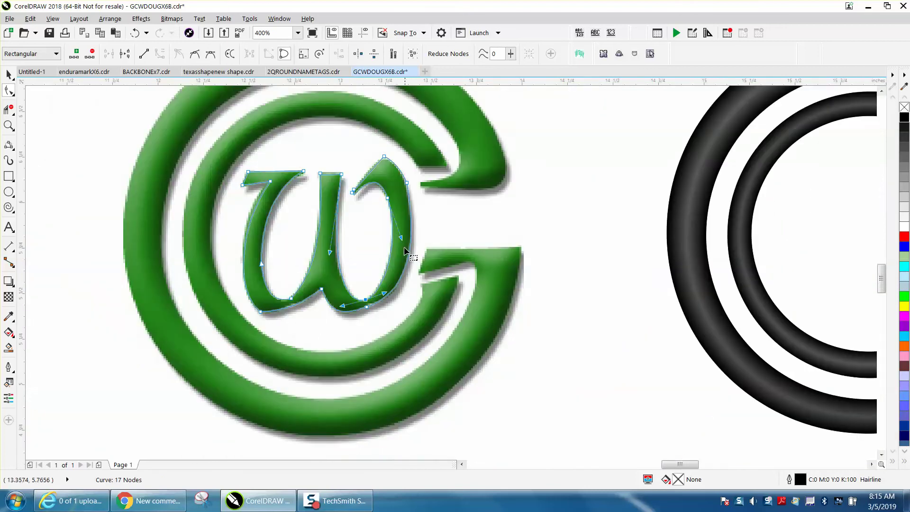
click(10, 125)
drag(204, 141, 451, 287)
click(9, 90)
click(290, 171)
drag(201, 291, 202, 245)
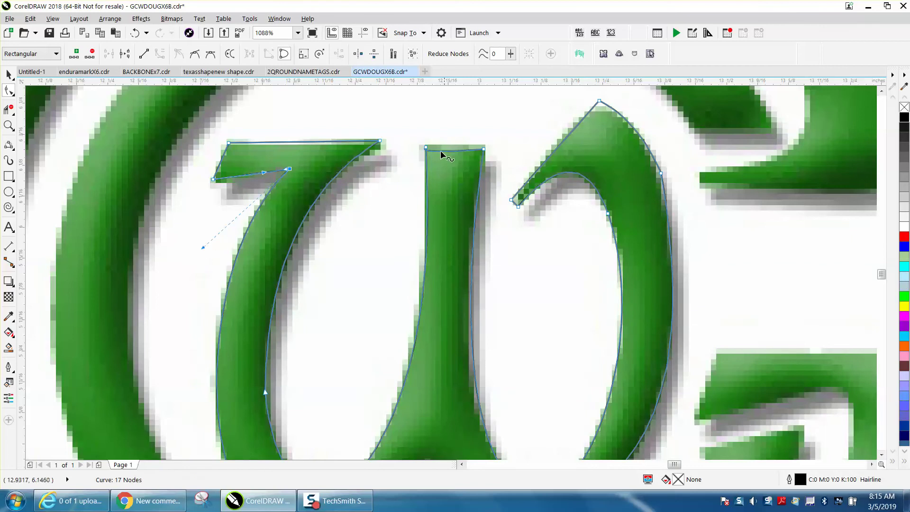
drag(413, 136, 467, 153)
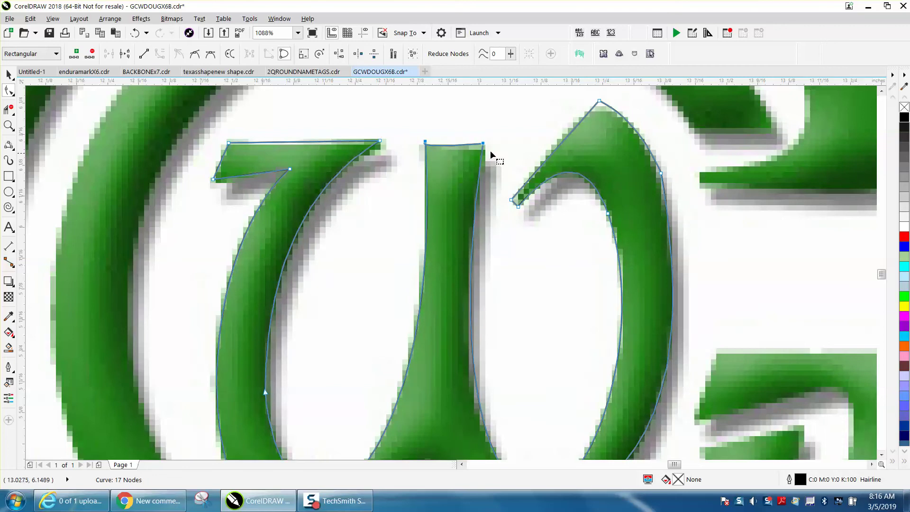
Step: Try to convert the segments at the middle stem's selected top nodes to straight lines
right_click(483, 144)
click(514, 180)
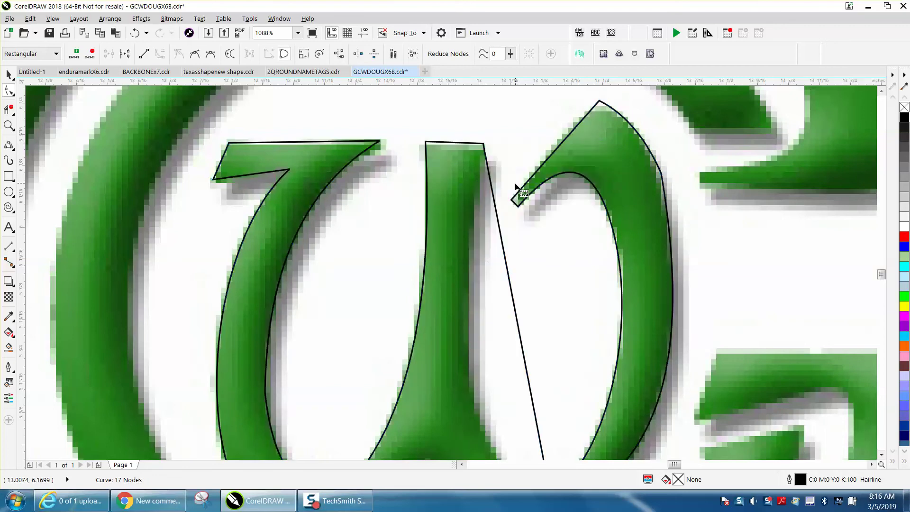
click(135, 32)
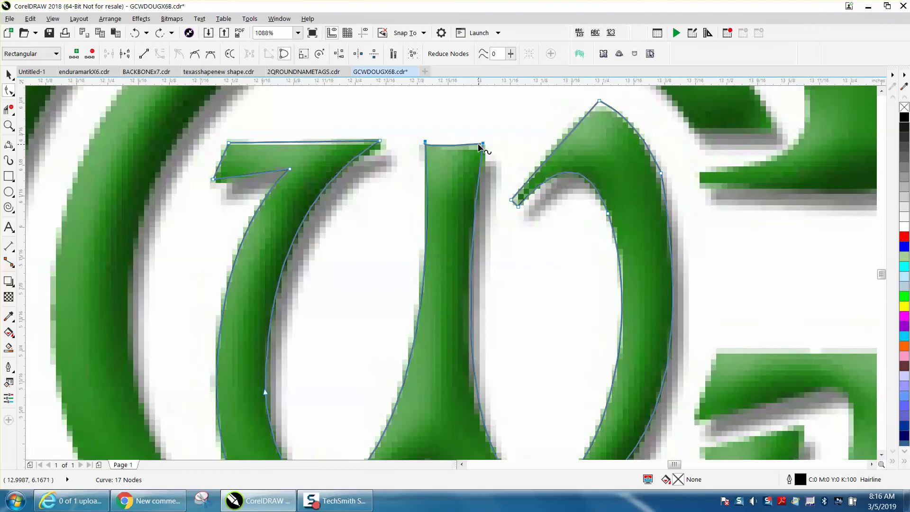
Step: Reposition the middle stem's top-left corner node and adjust the top edge's curve handles to nearly straighten it
click(436, 136)
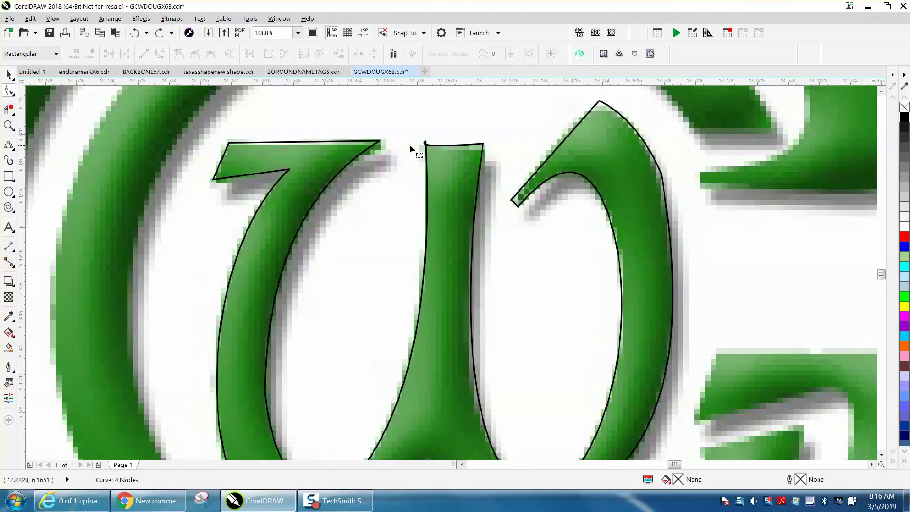
click(14, 127)
drag(408, 133, 523, 178)
click(9, 91)
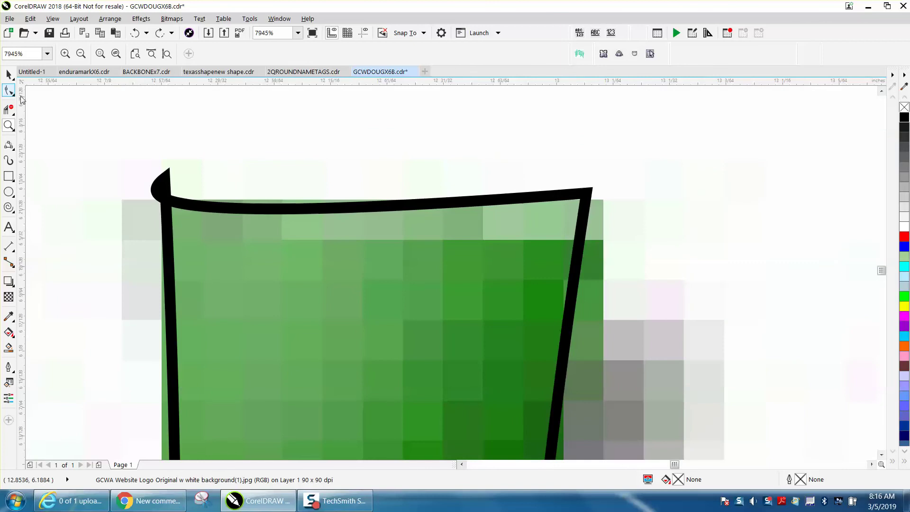
click(166, 189)
click(164, 180)
drag(120, 213, 194, 178)
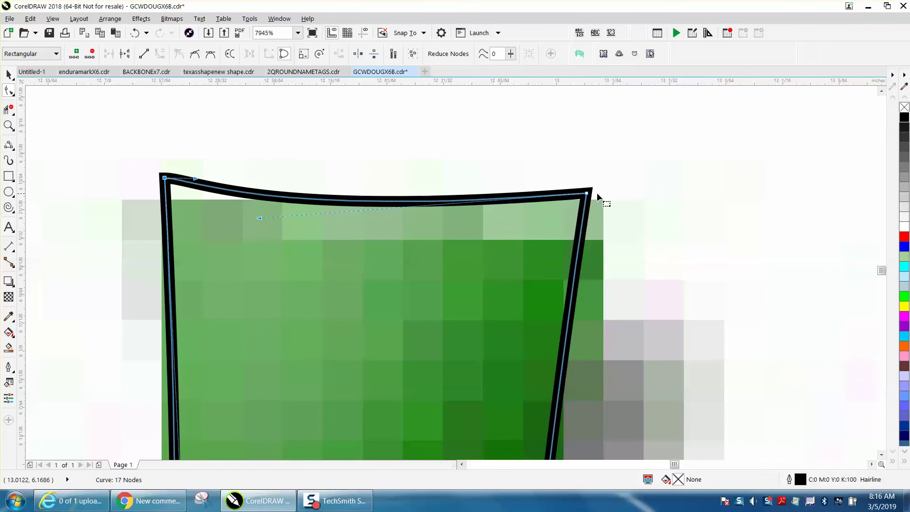
drag(165, 181, 169, 202)
drag(260, 219, 258, 212)
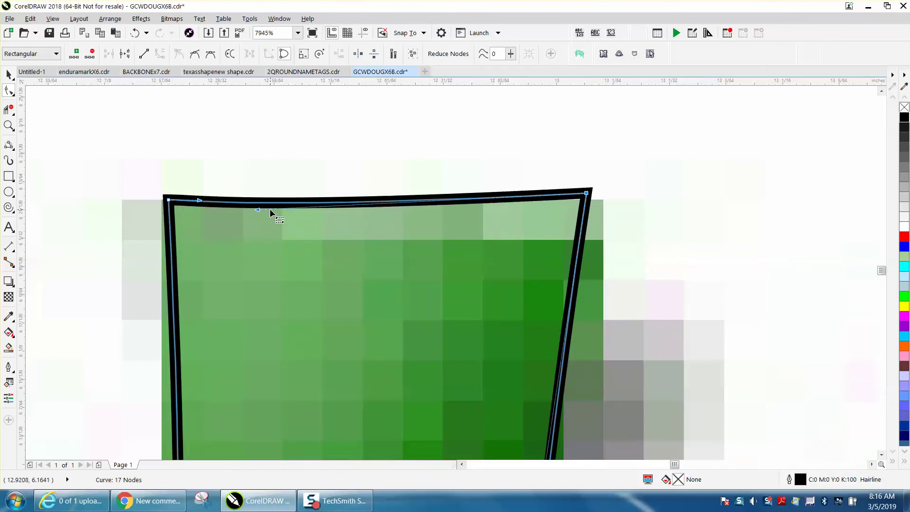
Step: Add an outline node on each side of the right stroke's pointed peak and remove the peak node between them
scroll(284, 213, down, 5)
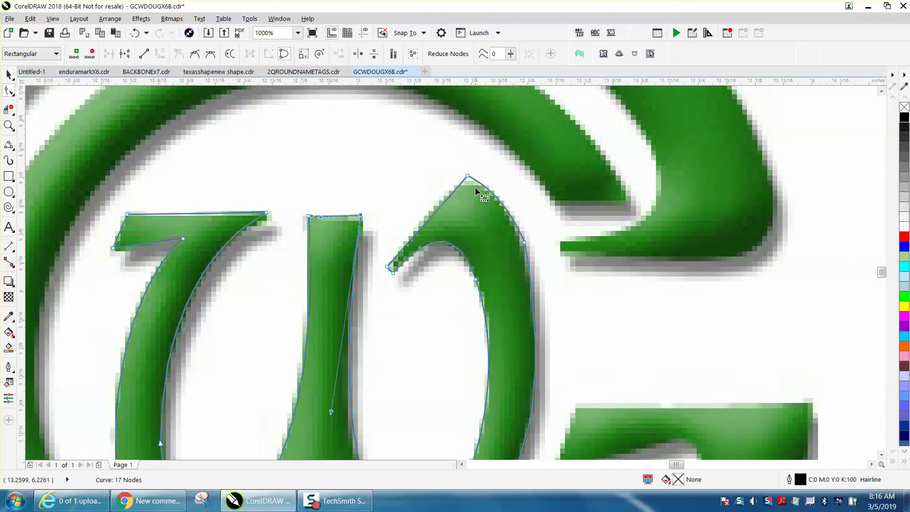
click(9, 125)
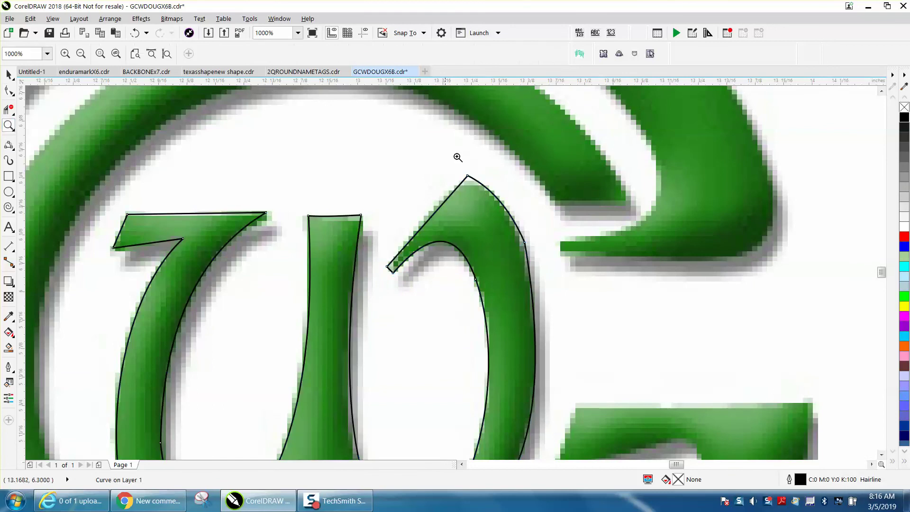
scroll(510, 218, up, 5)
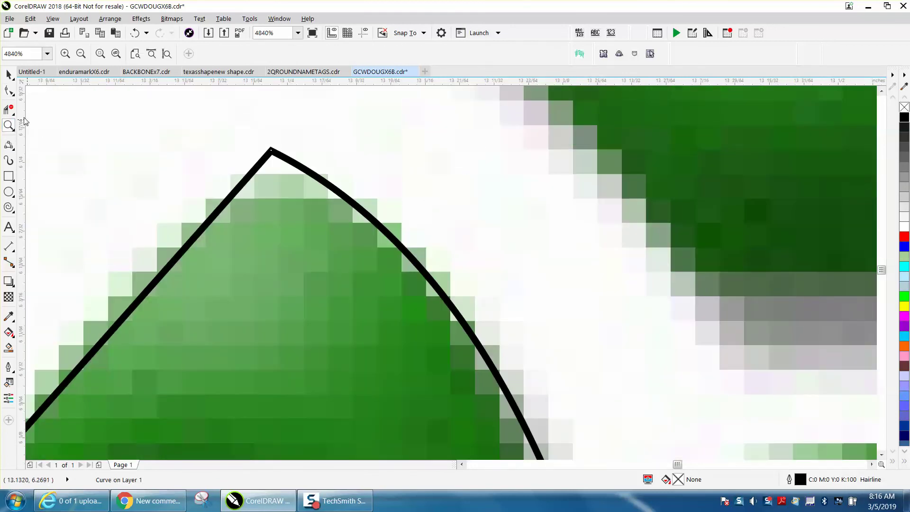
click(12, 95)
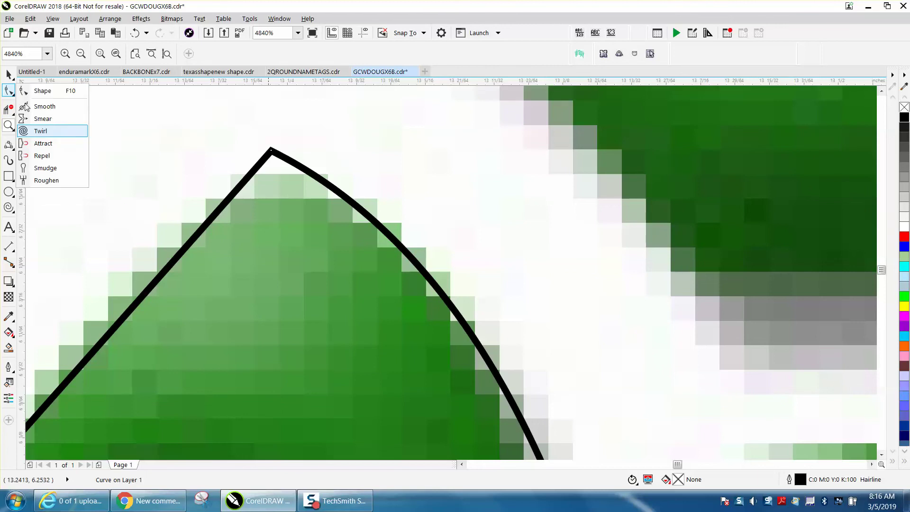
click(45, 91)
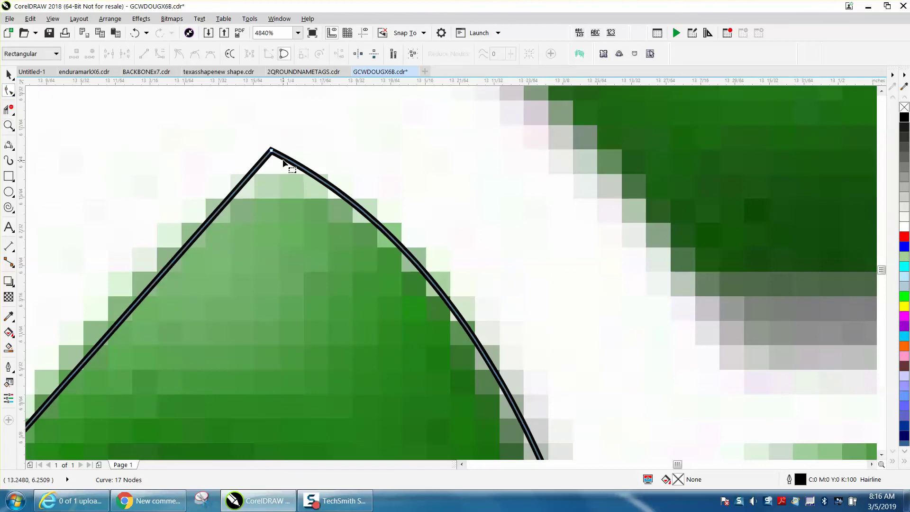
double_click(313, 176)
double_click(242, 183)
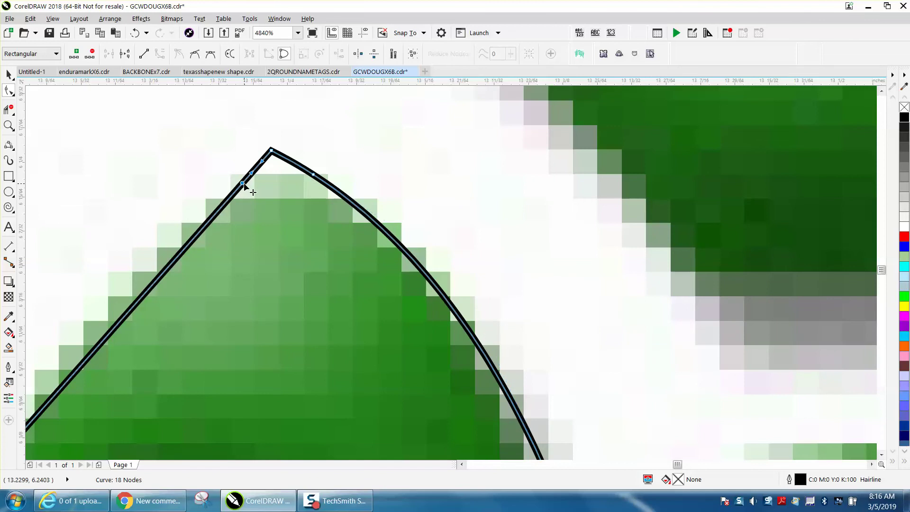
drag(271, 151, 316, 179)
click(136, 34)
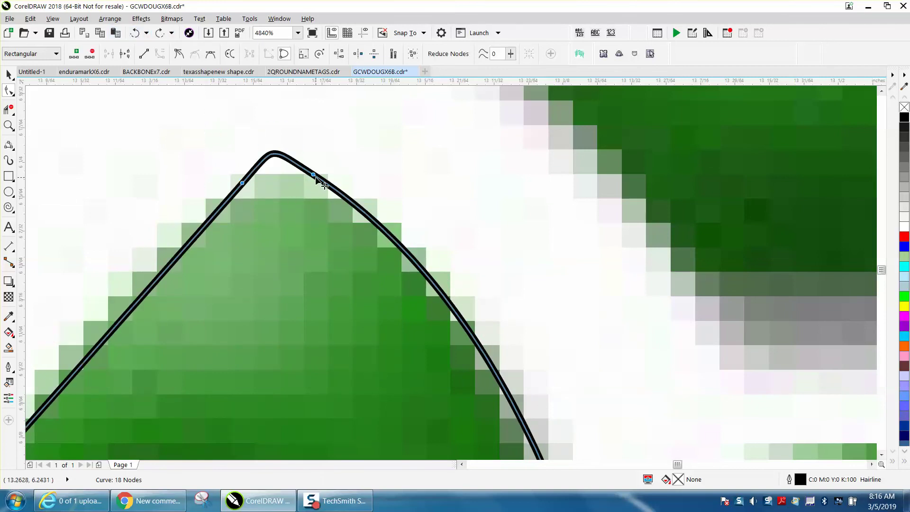
Step: Make the nodes beside the right stroke's peak cusps and adjust the handles to lower the tip onto the green artwork
right_click(315, 176)
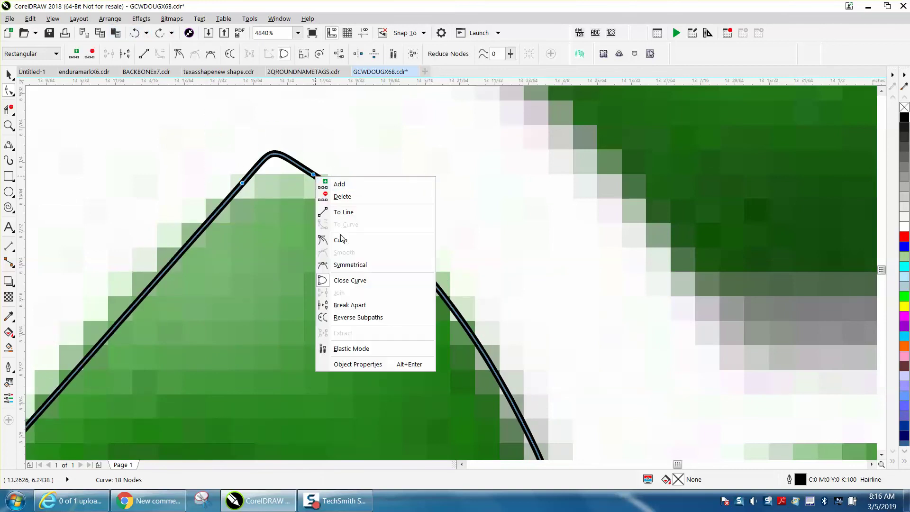
click(340, 239)
click(315, 178)
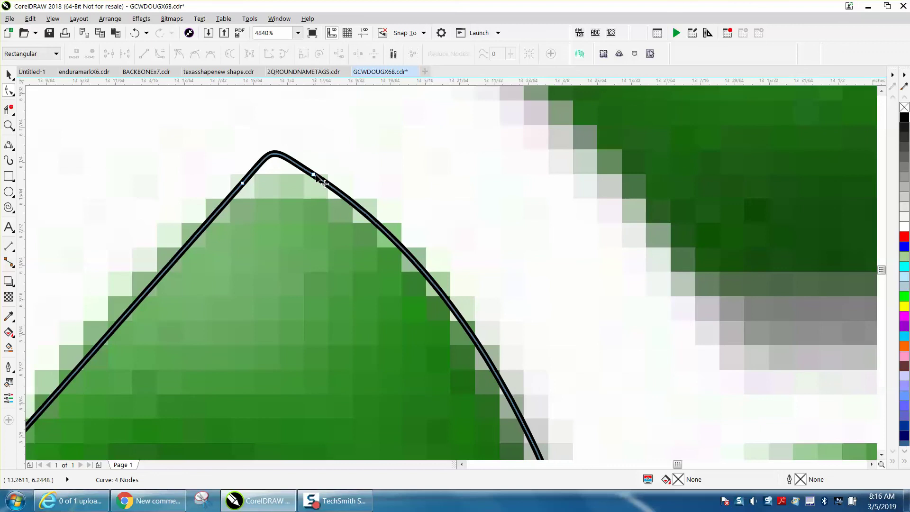
click(316, 179)
click(274, 150)
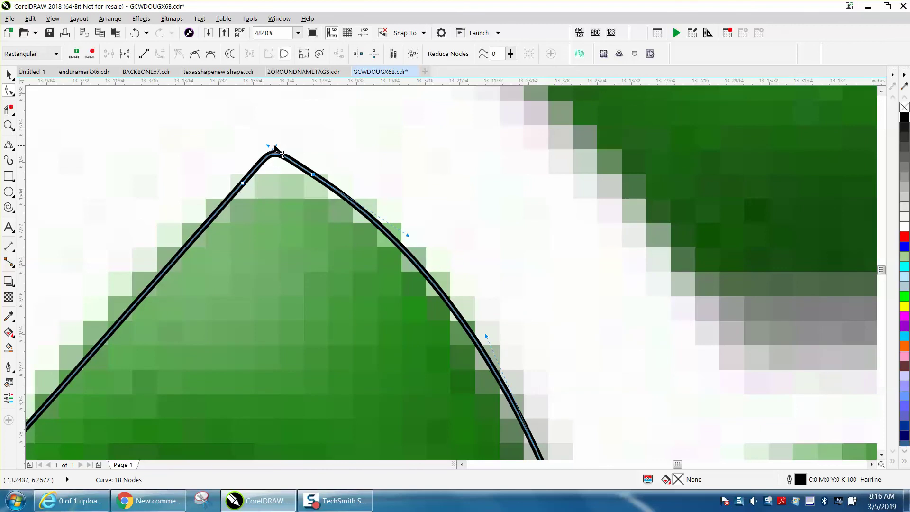
drag(275, 148, 269, 169)
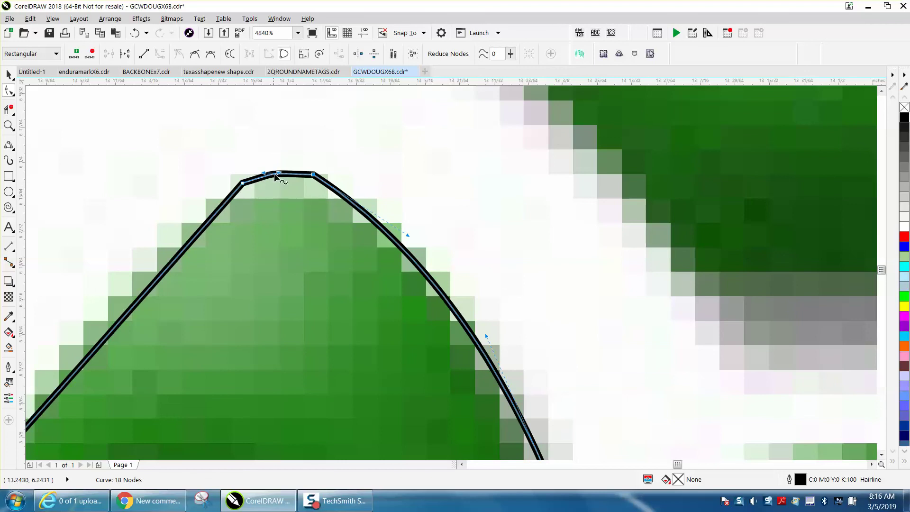
drag(279, 173, 271, 167)
Step: Move the green logo bitmap 3 inches to the left, clear of the traced w outline
scroll(306, 171, down, 3)
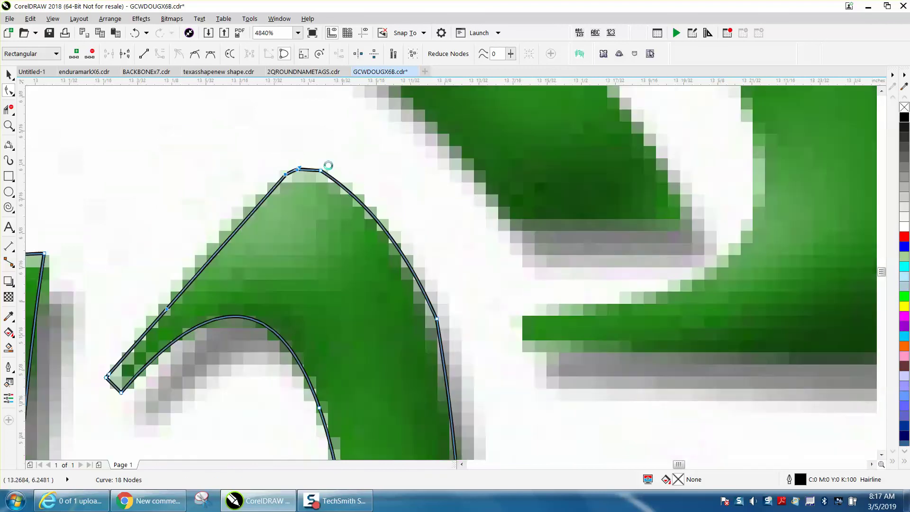
scroll(374, 198, down, 3)
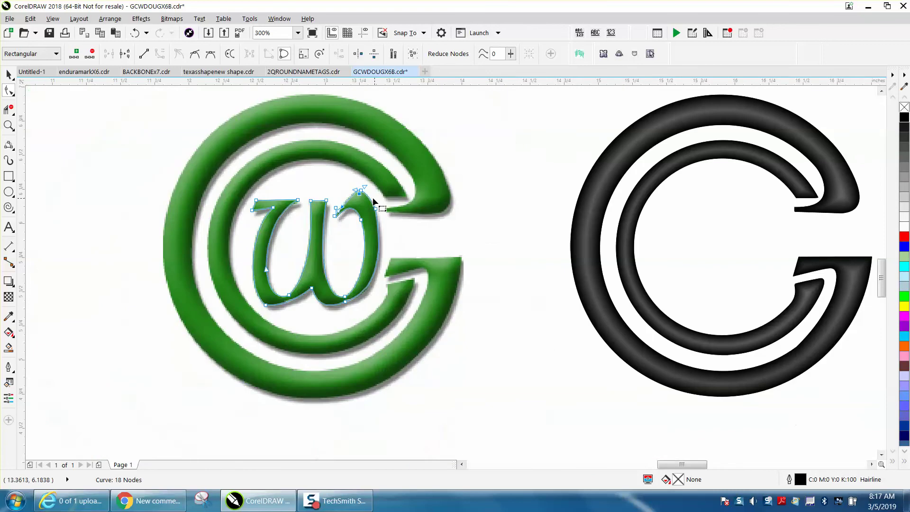
click(8, 74)
click(261, 120)
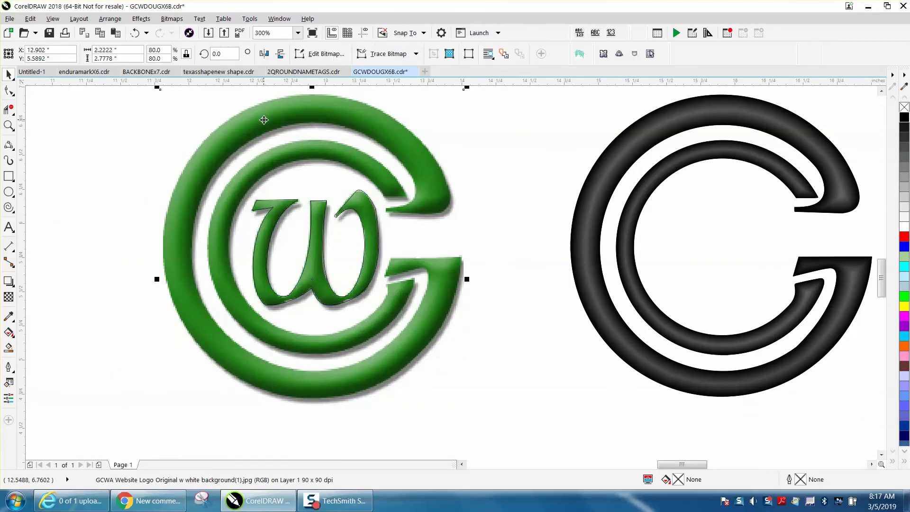
key(Left)
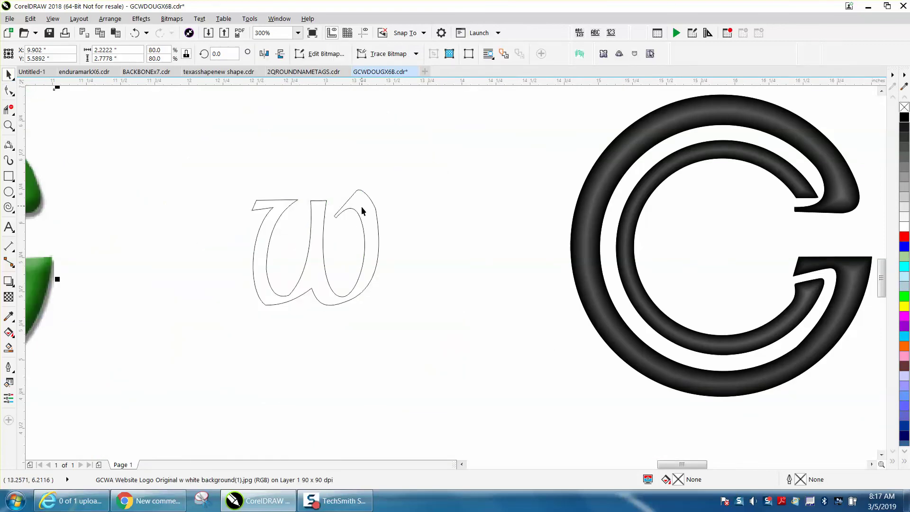
Step: Draw a rectangle around the w outline and Smart Fill the letter with R:26 G:26 B:26 and no outline
click(358, 219)
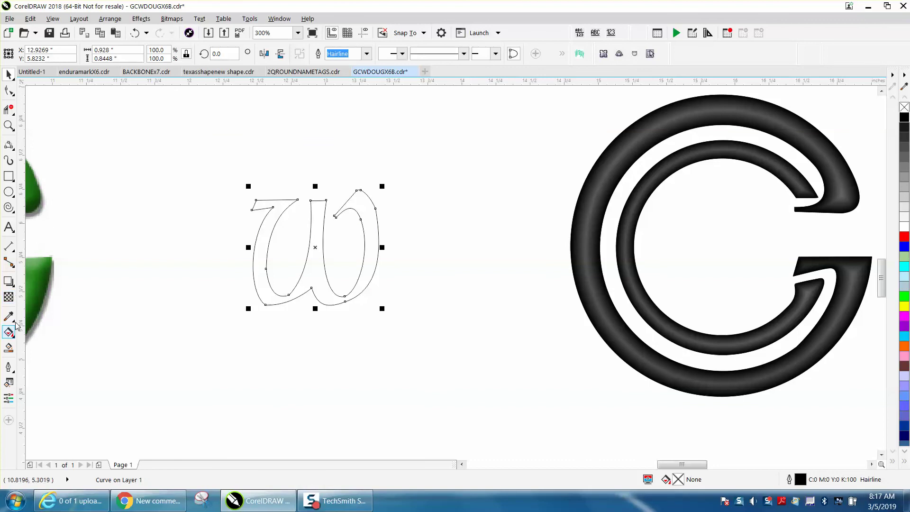
drag(213, 175, 429, 331)
click(10, 348)
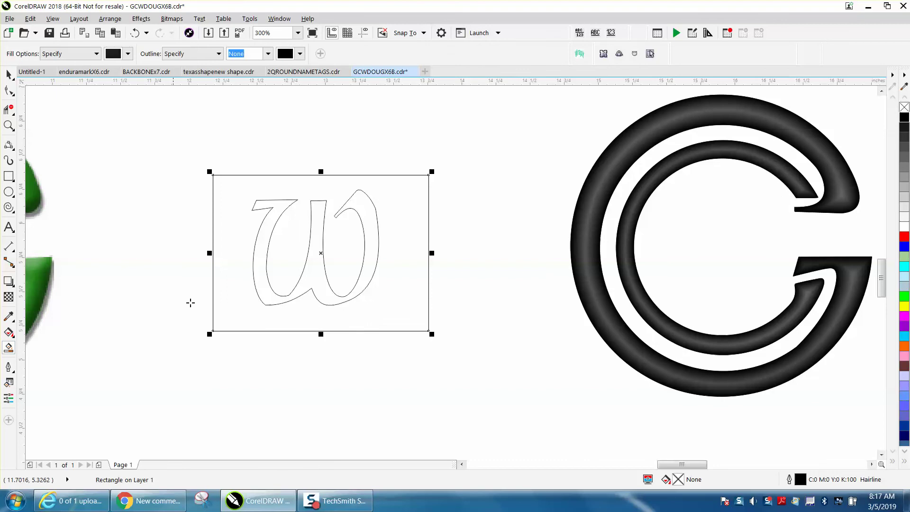
click(260, 275)
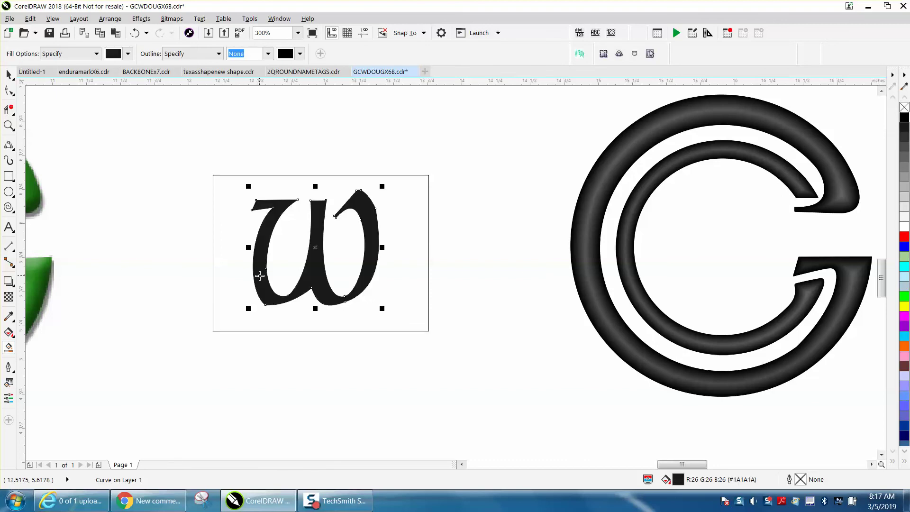
Step: Move the filled w 3 inches to the right into the center of the black logo
click(10, 76)
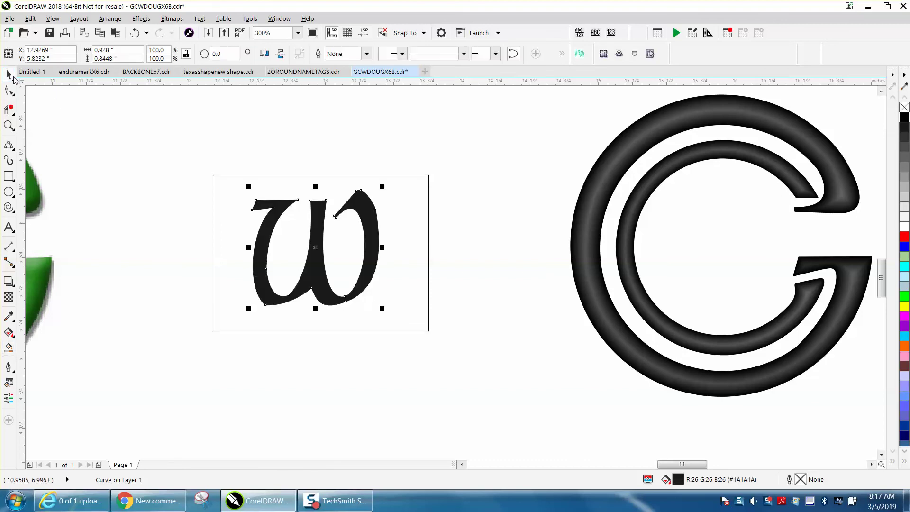
key(Right)
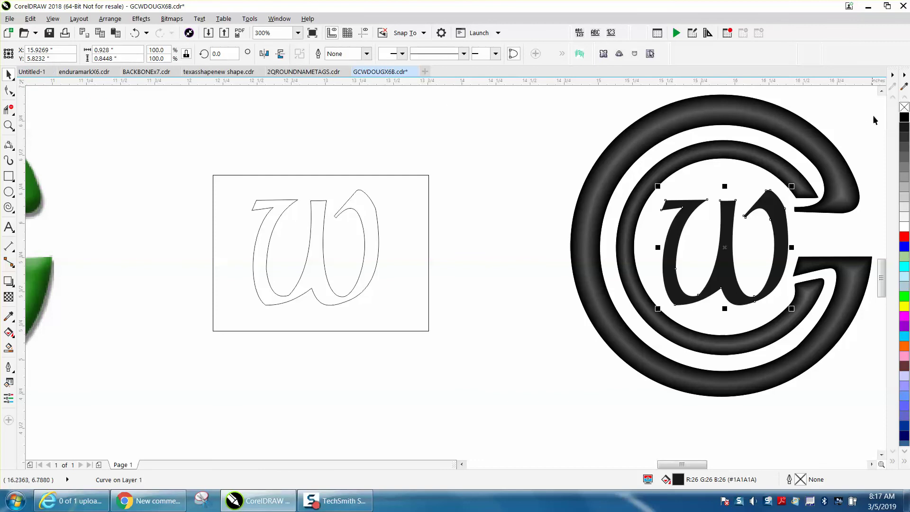
Step: Remove the fill from the w inside the black logo and give it a black 0.5 pt outline
click(904, 107)
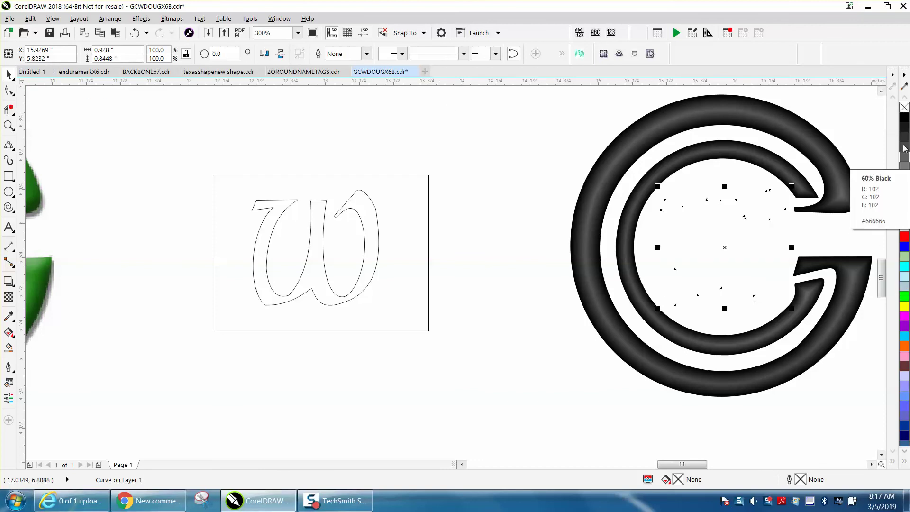
right_click(904, 117)
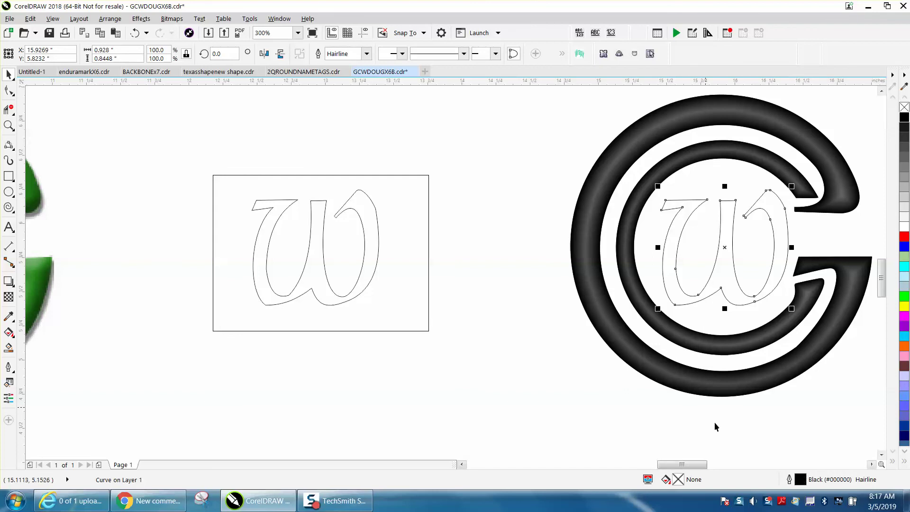
double_click(800, 480)
click(391, 181)
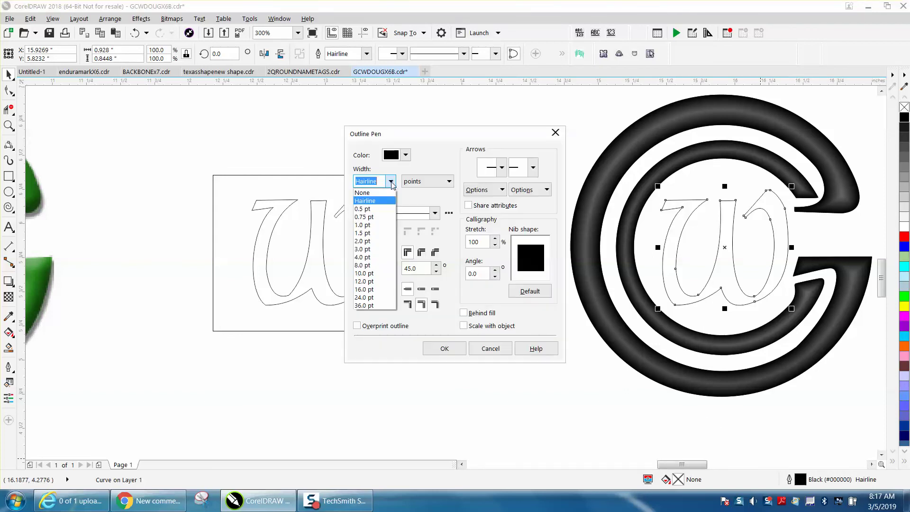
click(374, 212)
click(453, 349)
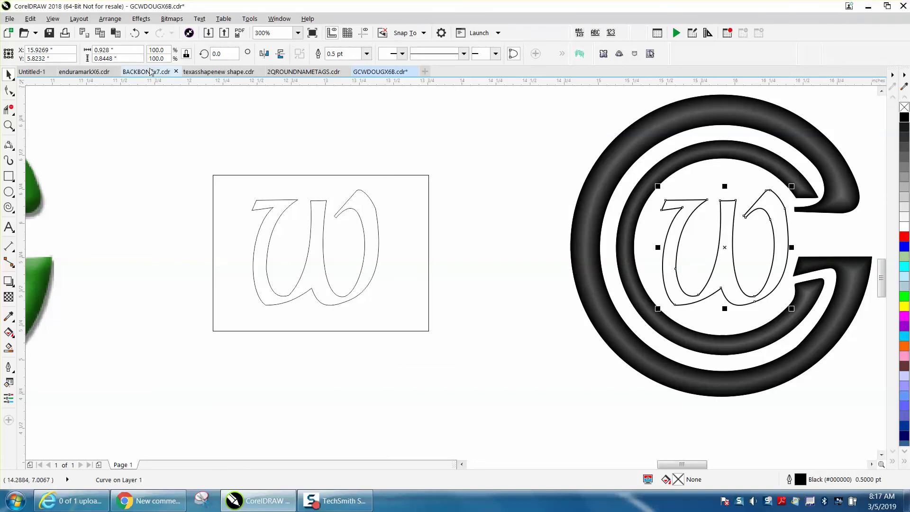
Step: Apply a to-center contour with a 0.001-inch offset to the outlined w inside the black logo
click(142, 19)
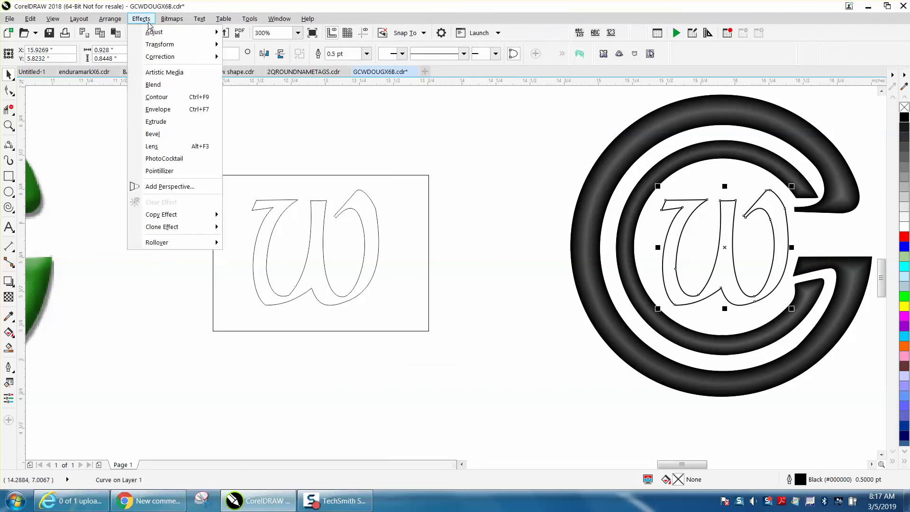
click(167, 98)
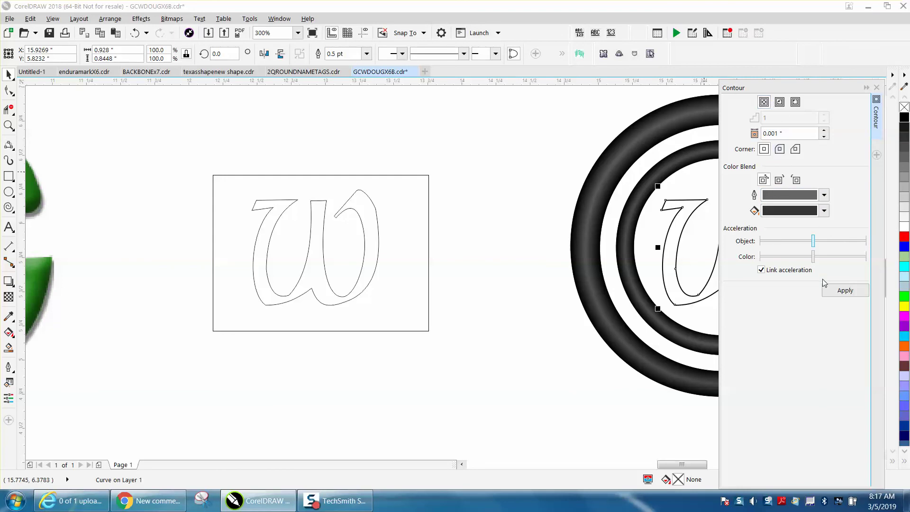
click(836, 296)
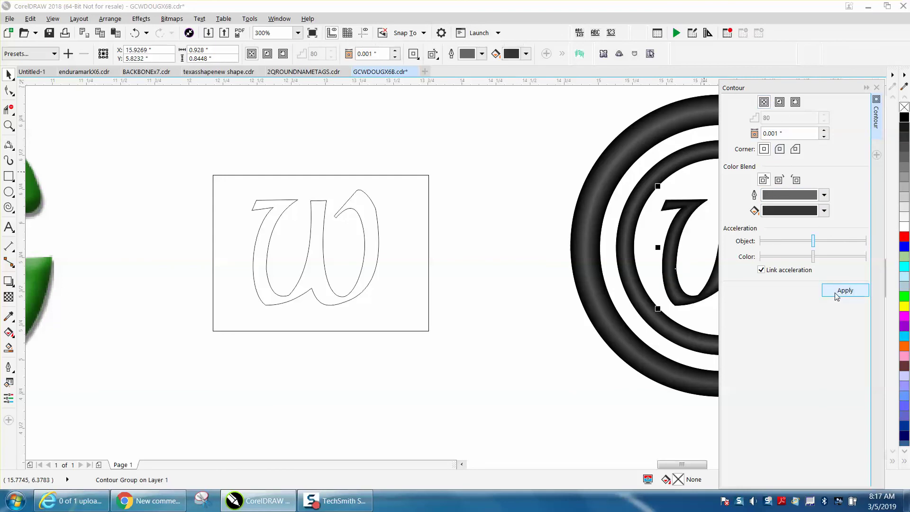
click(490, 255)
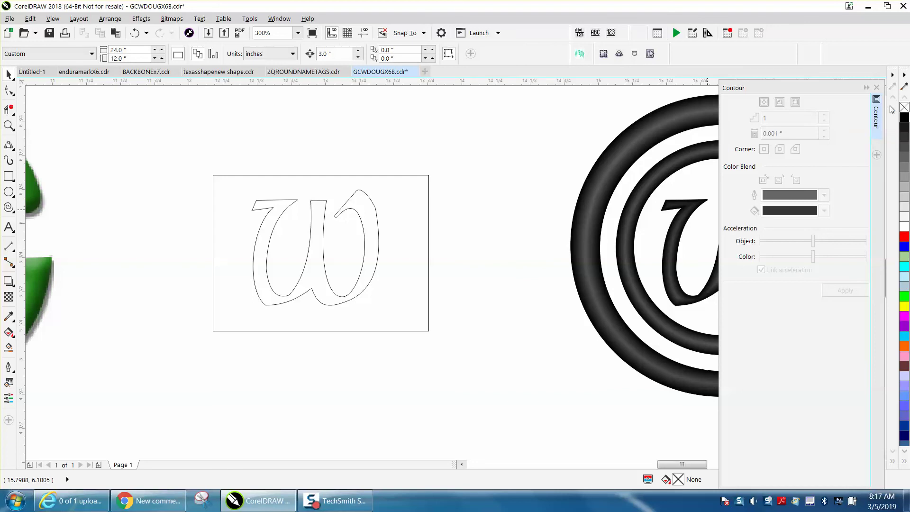
click(876, 87)
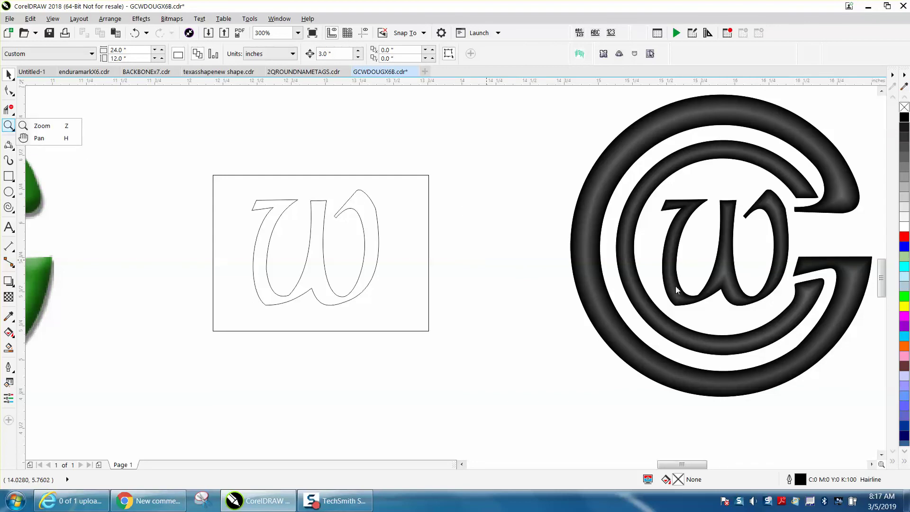
Step: Examine the contoured w's lower curves up close and compare the finished black logo with the green original
click(9, 125)
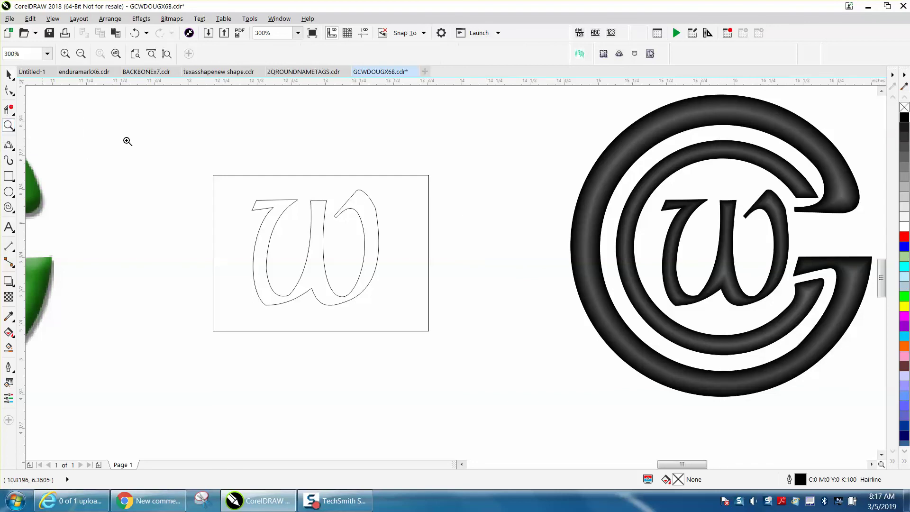
drag(677, 315, 613, 268)
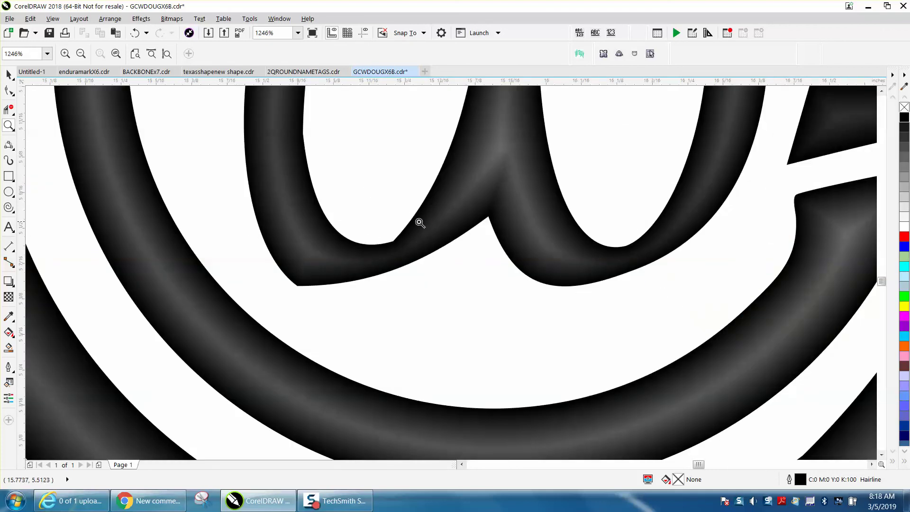
right_click(426, 220)
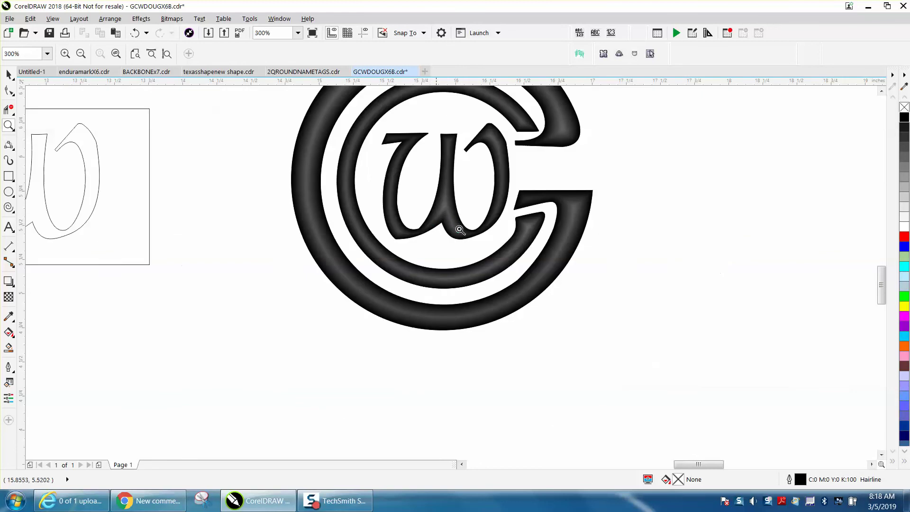
right_click(436, 235)
right_click(439, 239)
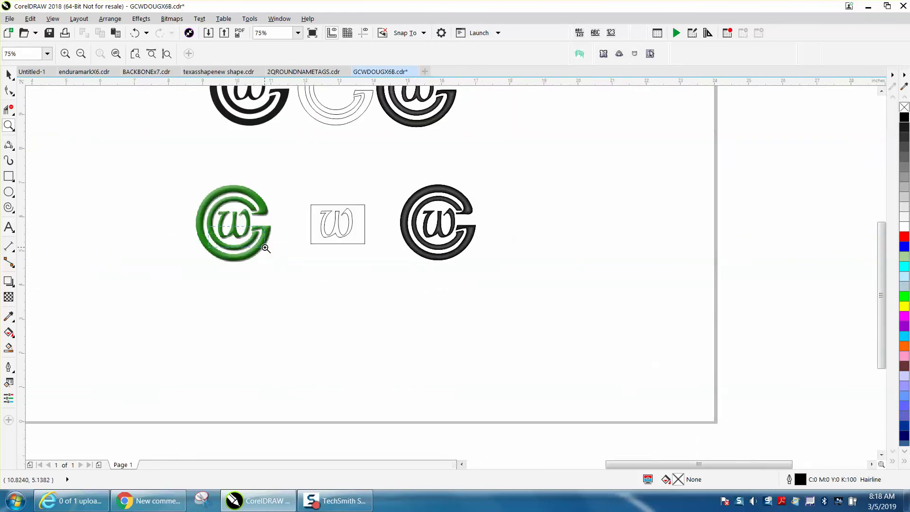
drag(265, 247, 264, 247)
scroll(301, 234, down, 3)
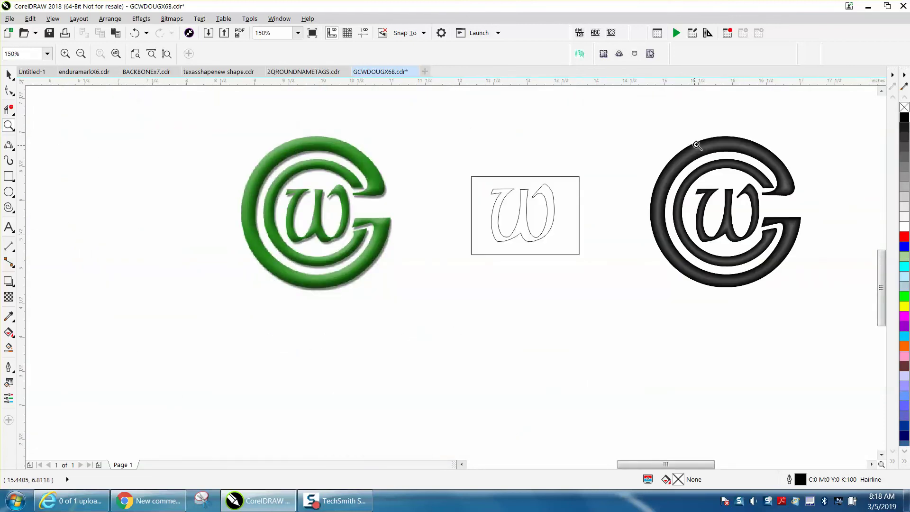
drag(634, 129, 819, 276)
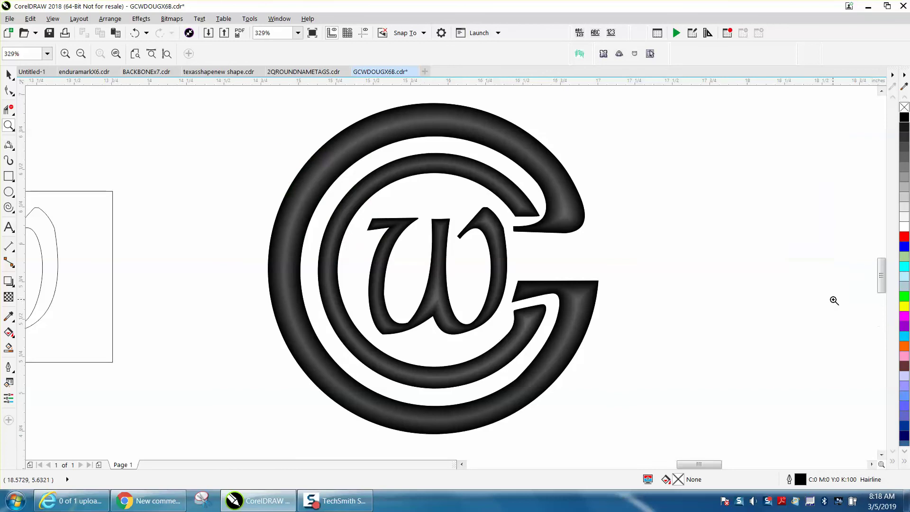